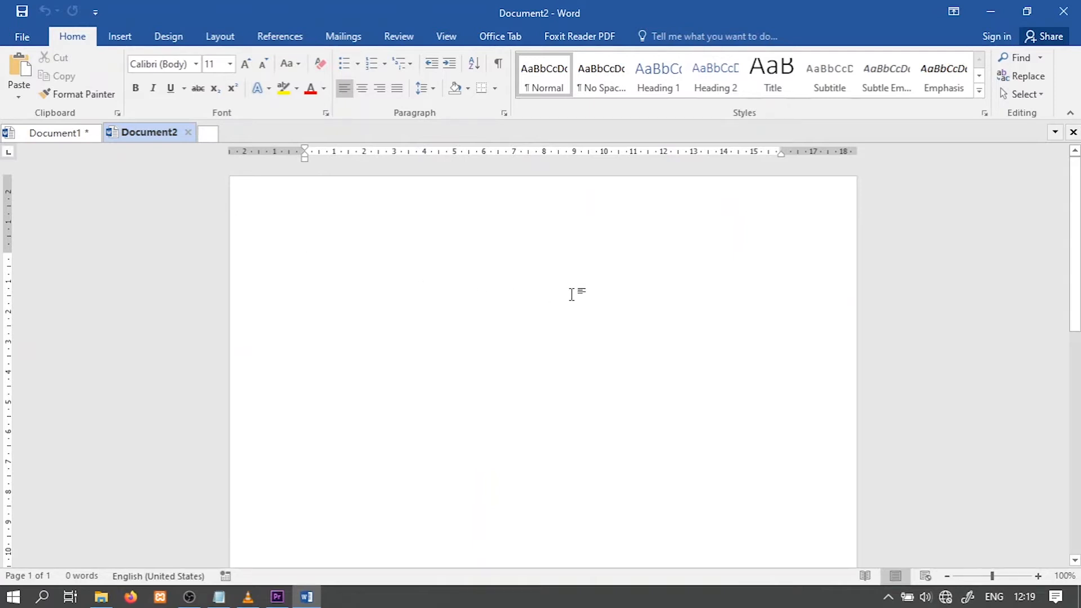
Insert a page break in the blank document to add a second page
ctrl+scroll(630, 288, down, 3)
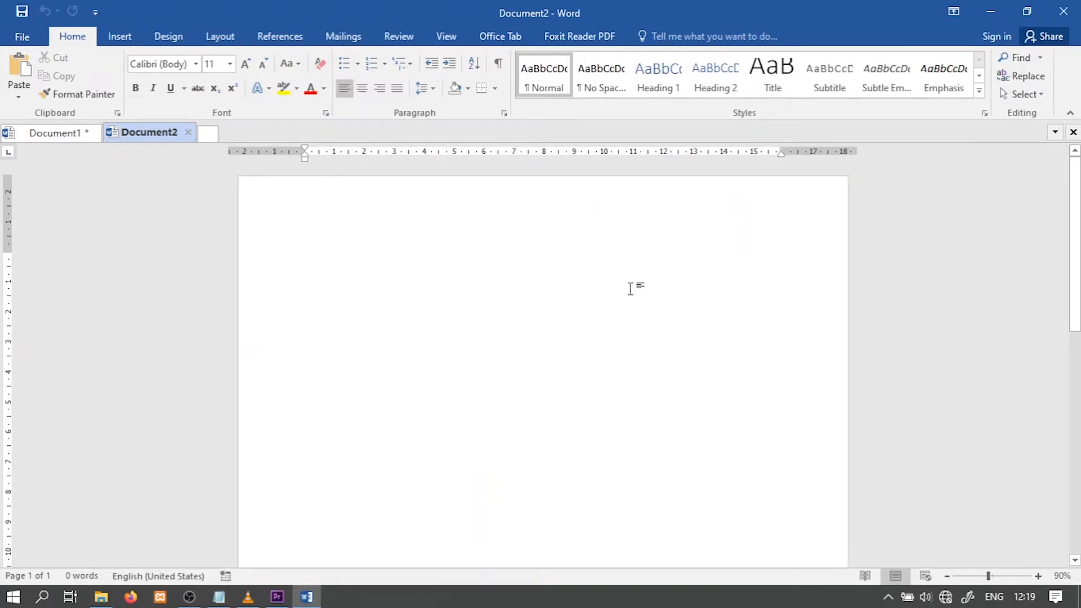
ctrl+scroll(631, 388, up, 3)
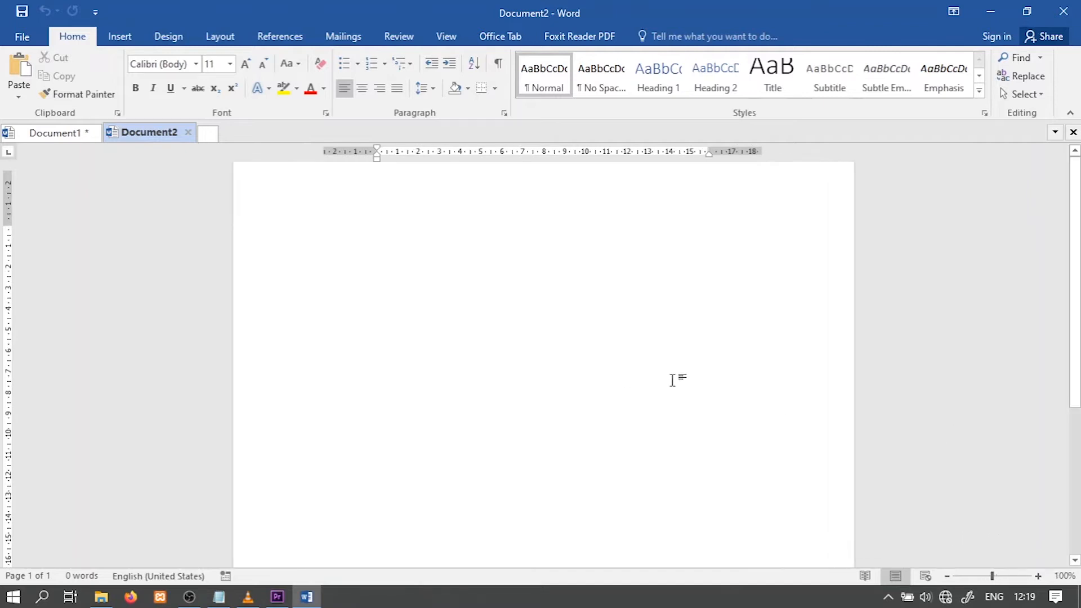
click(947, 576)
click(947, 576)
click(947, 577)
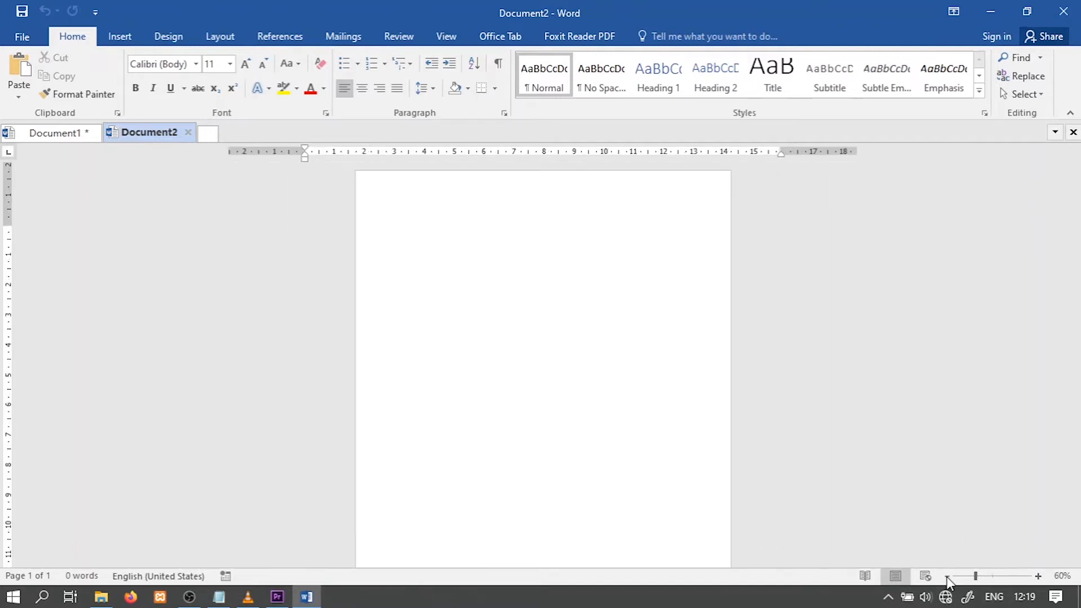
click(947, 576)
click(947, 576)
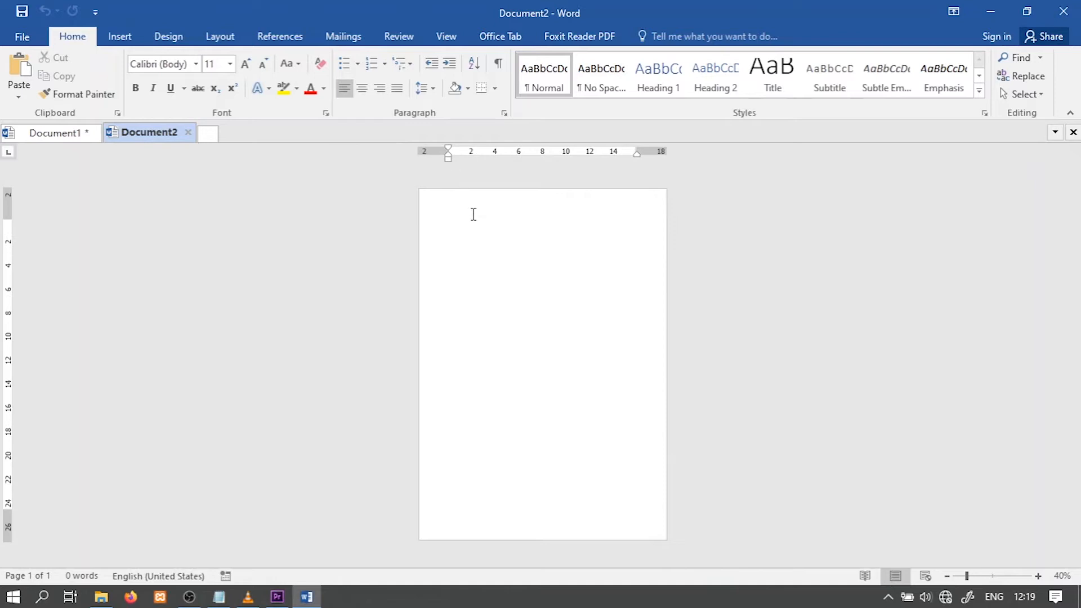
key(ctrl+Return)
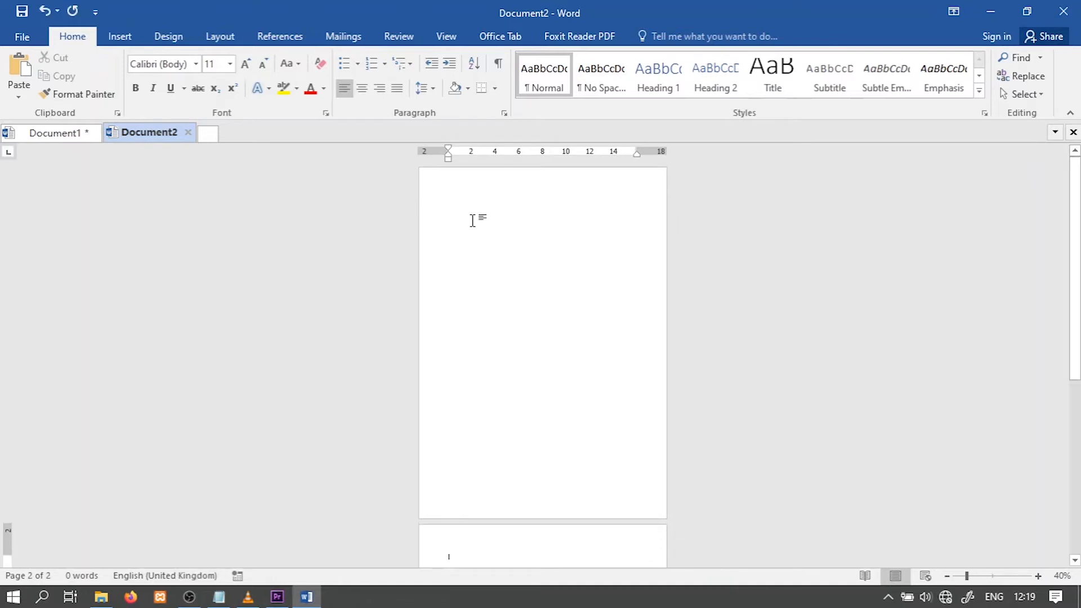
scroll(560, 367, down, 3)
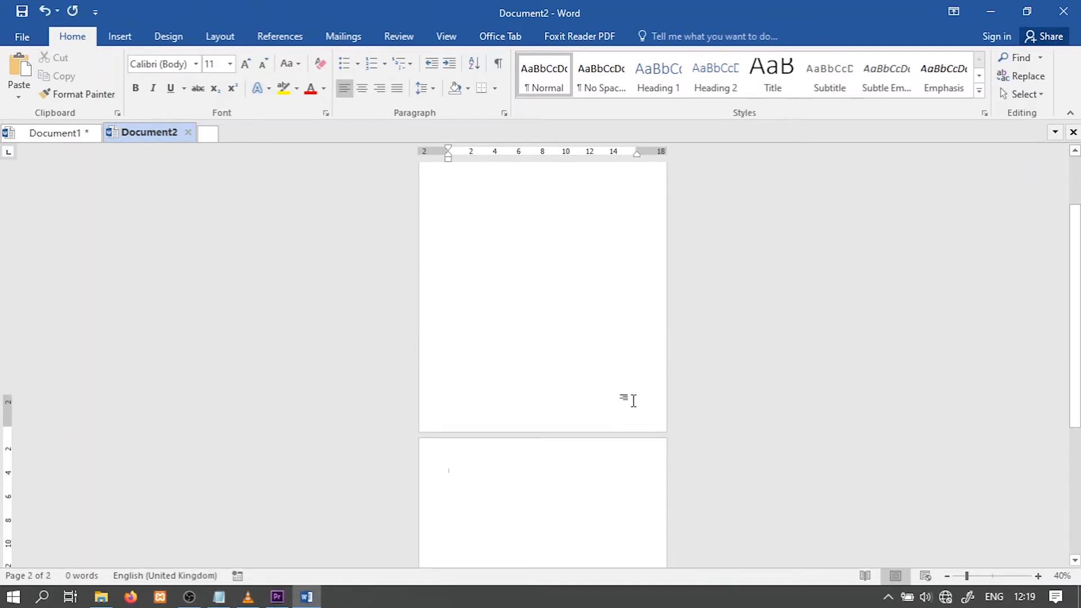
scroll(634, 400, up, 2)
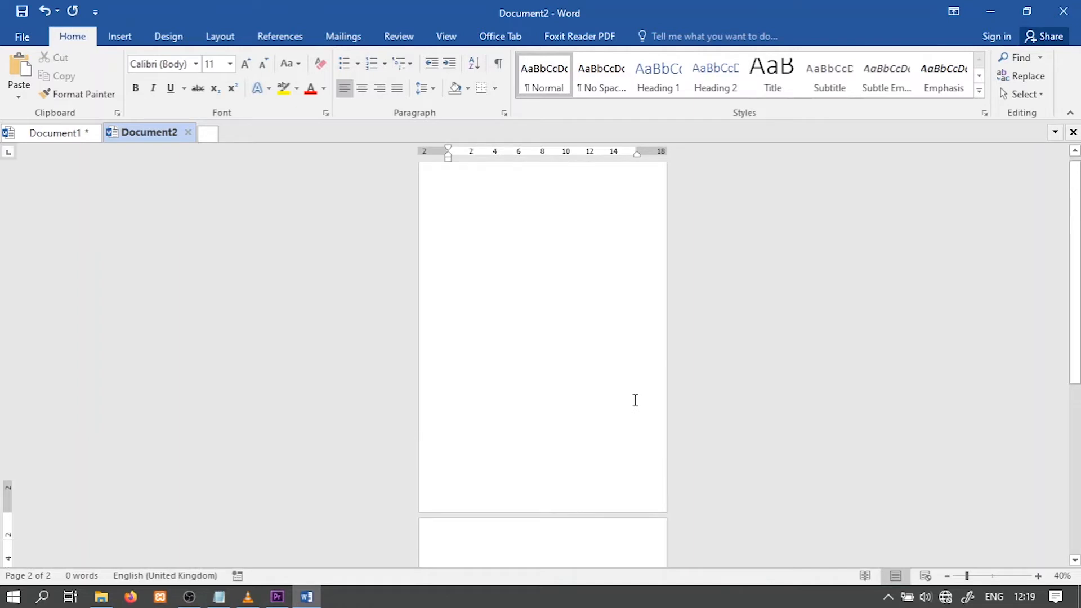
Insert a Next Page section break at the start of the first page
click(1038, 575)
click(1038, 575)
click(1038, 576)
click(1038, 576)
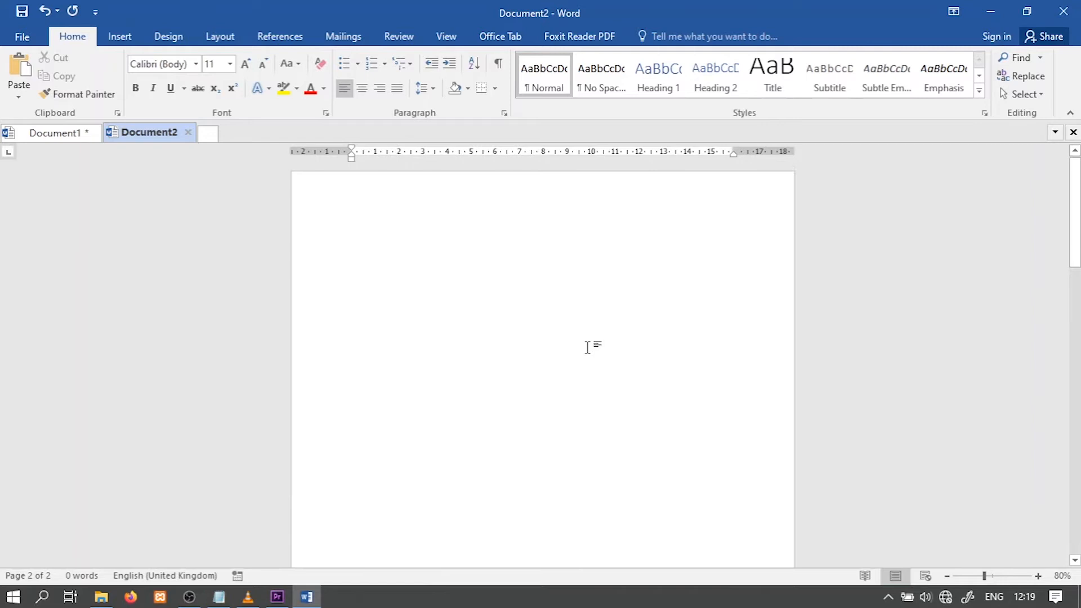
double_click(461, 205)
scroll(508, 279, down, 8)
scroll(532, 300, up, 7)
scroll(513, 237, up, 1)
click(402, 223)
click(322, 242)
click(385, 269)
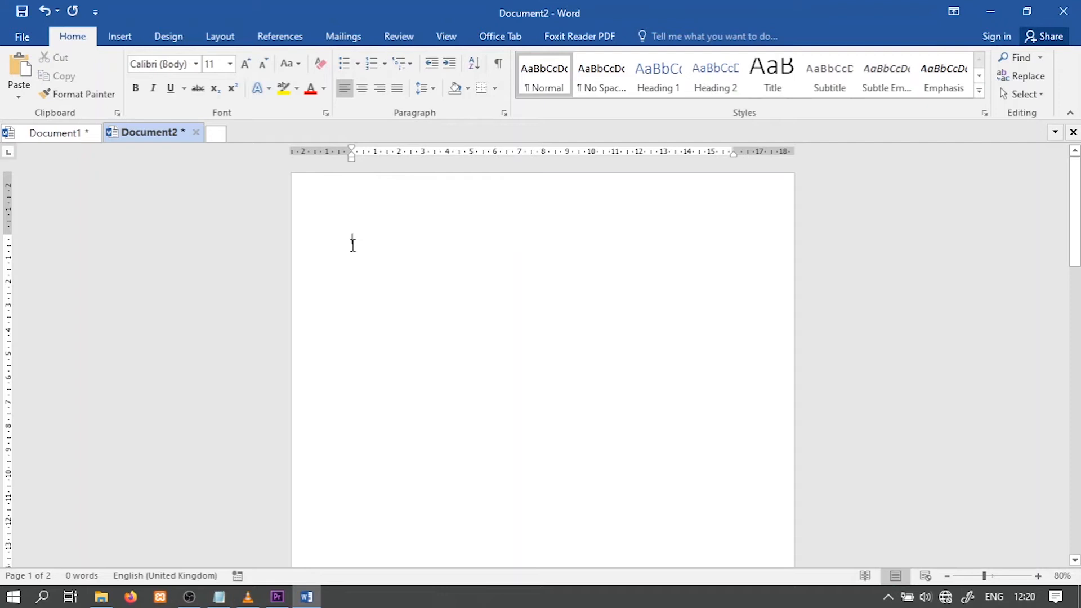
click(330, 39)
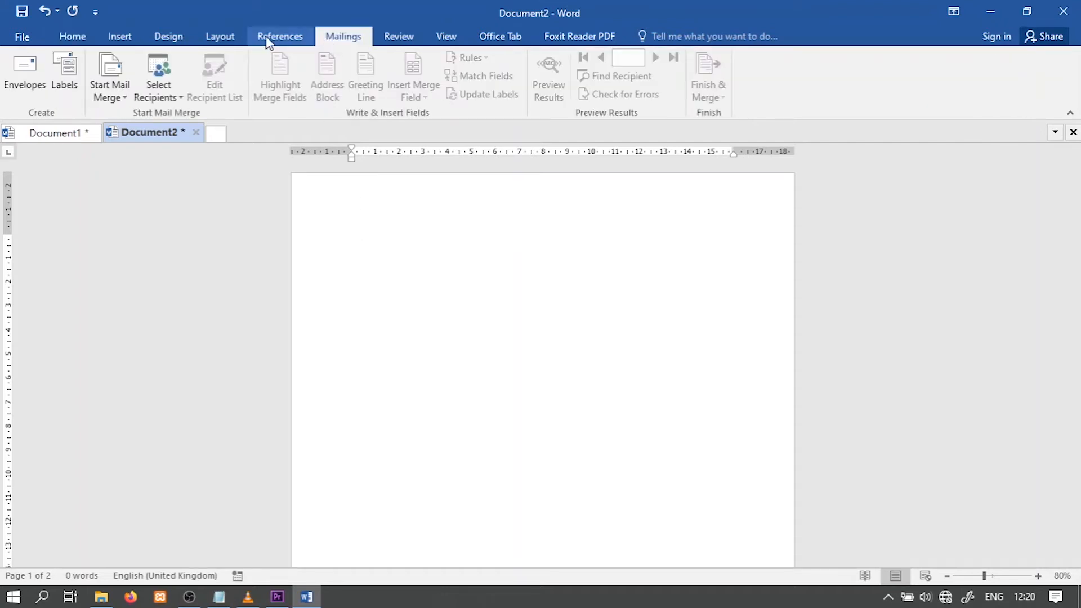
click(219, 39)
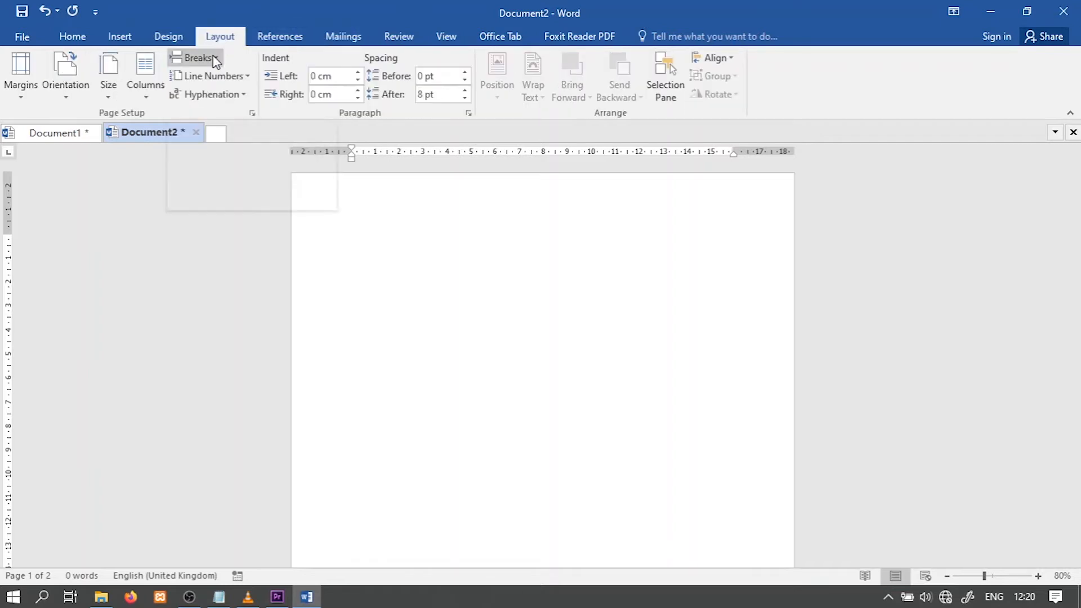
click(214, 60)
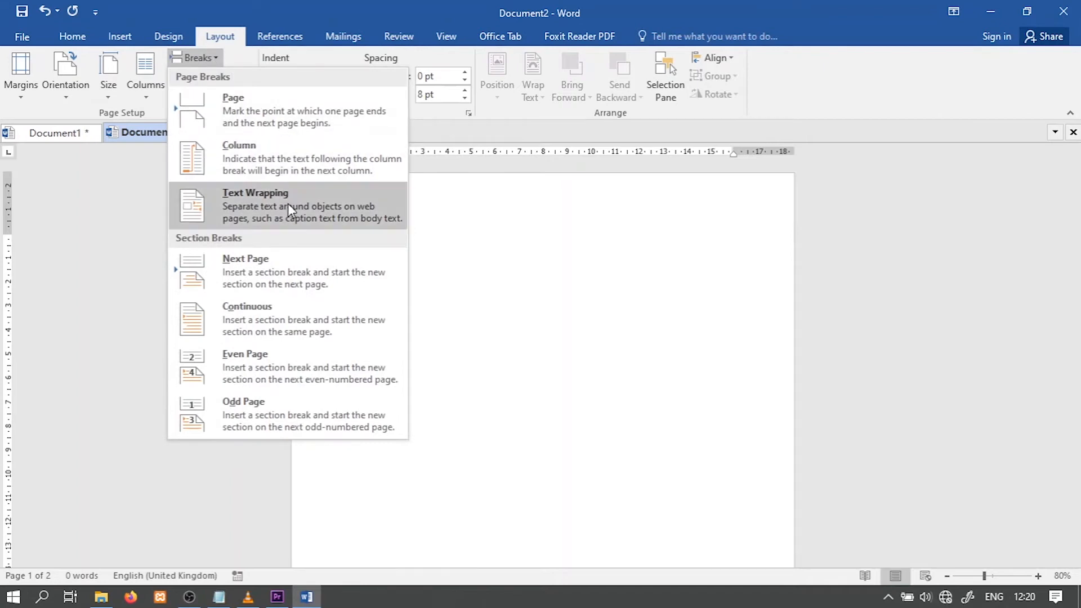
click(298, 270)
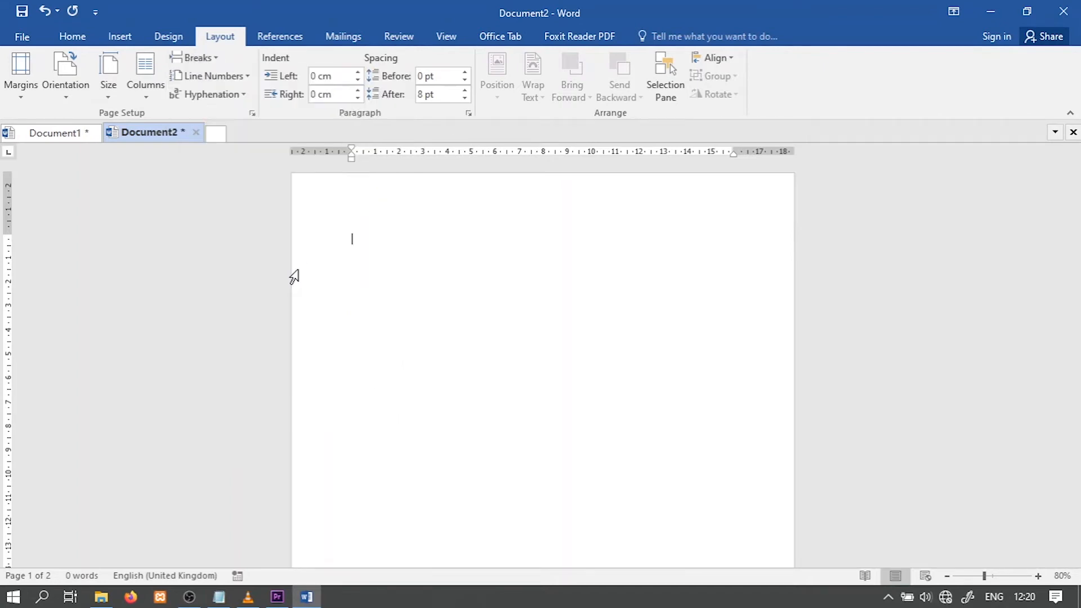
Insert page numbers at the bottom of the page using the Plain Number 1 style
scroll(503, 289, down, 5)
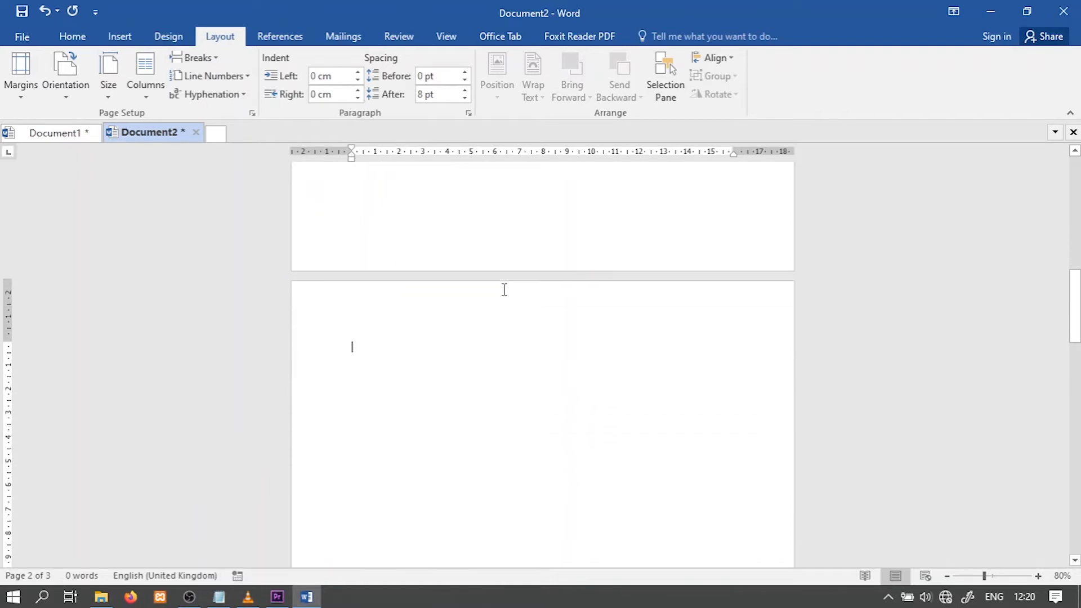
scroll(503, 298, down, 2)
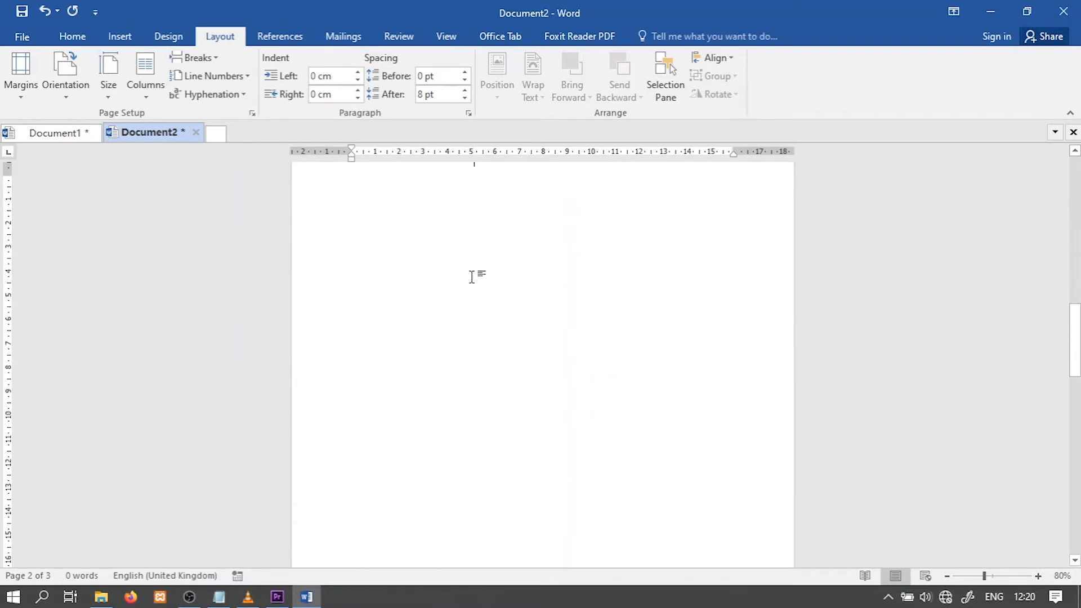
scroll(472, 276, up, 6)
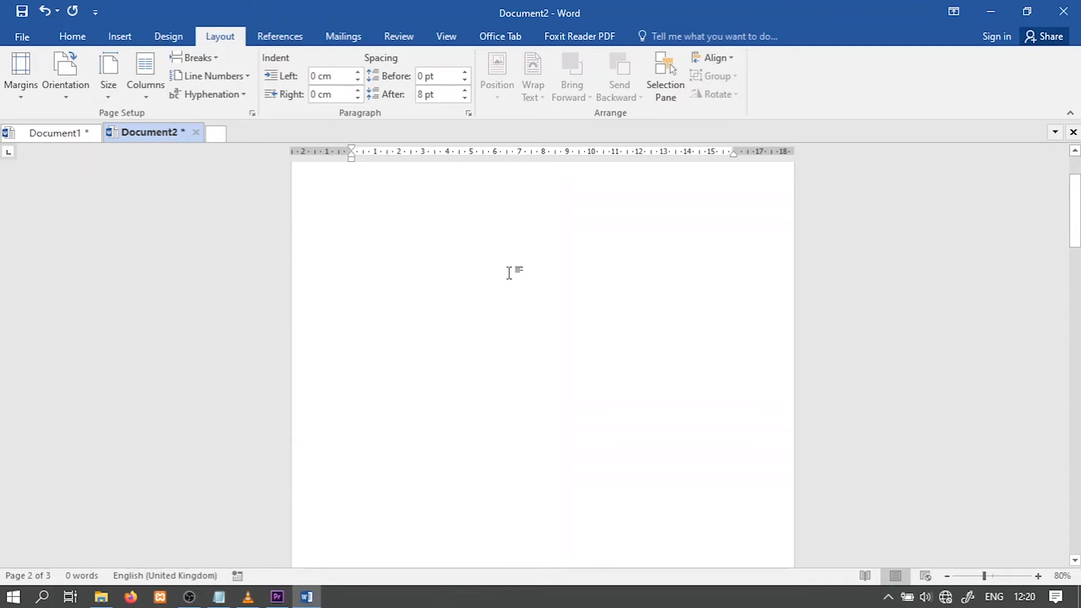
scroll(468, 230, up, 2)
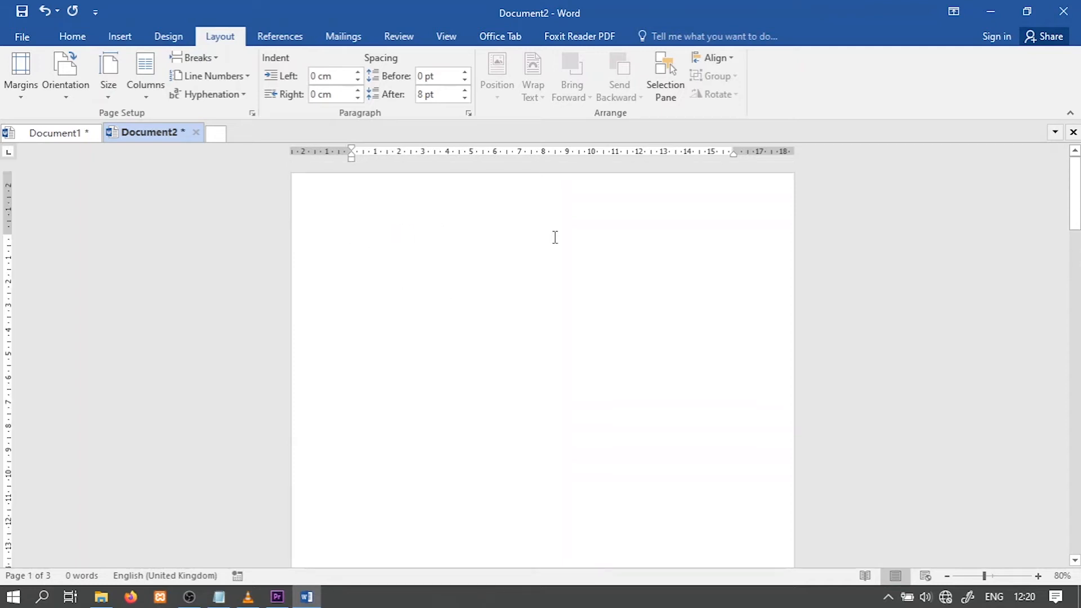
scroll(507, 259, down, 2)
scroll(312, 228, up, 2)
click(125, 40)
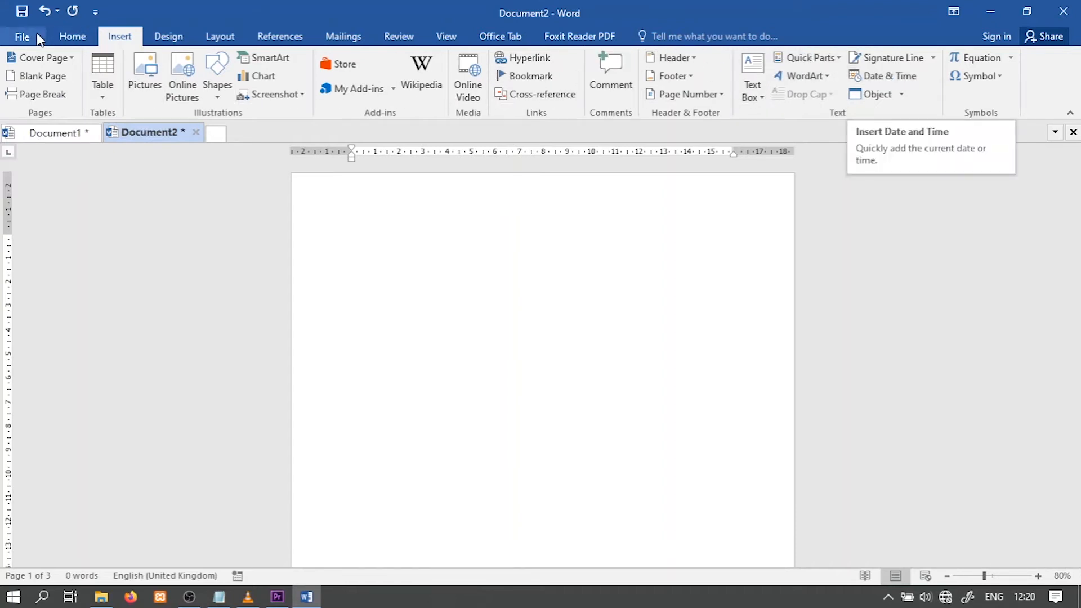
click(684, 94)
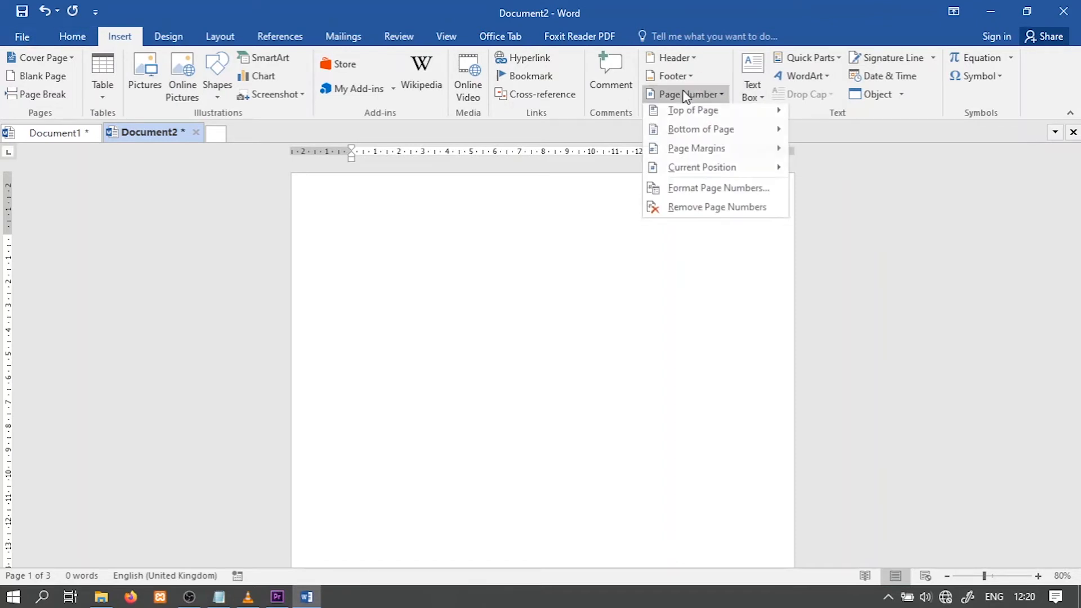
mouse_move(716, 137)
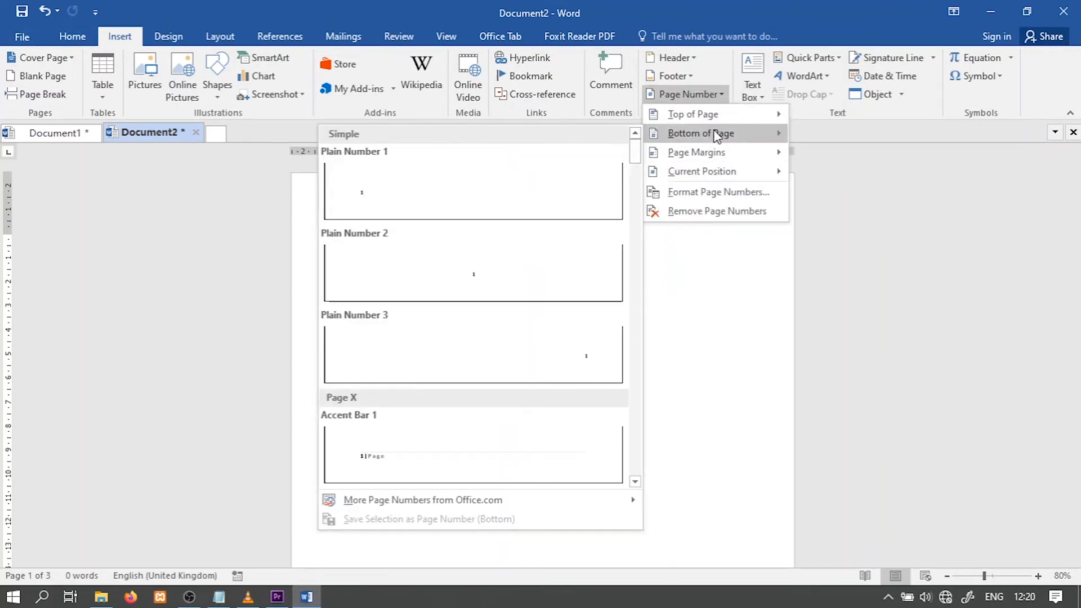
click(393, 220)
Examine the page numbers and the header and footer section labels across all the document's pages
scroll(499, 450, down, 5)
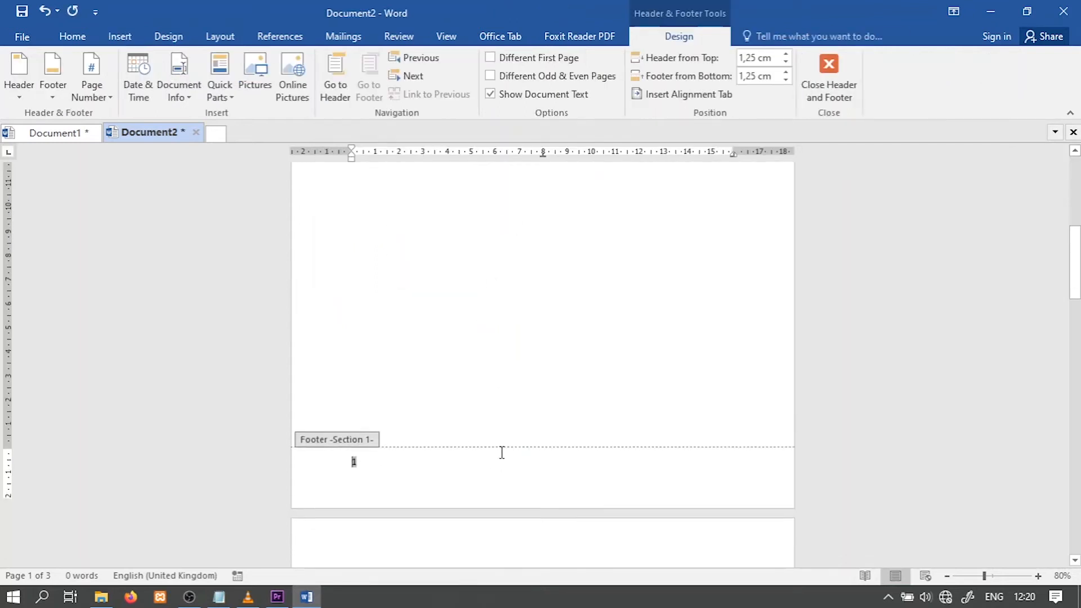
scroll(529, 400, down, 1)
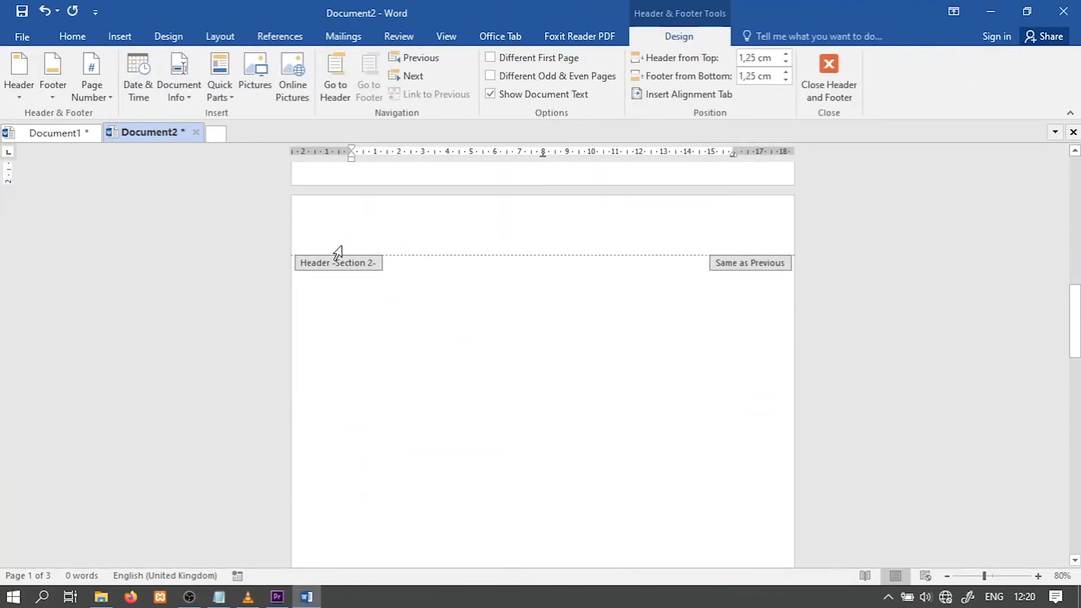
scroll(403, 291, down, 10)
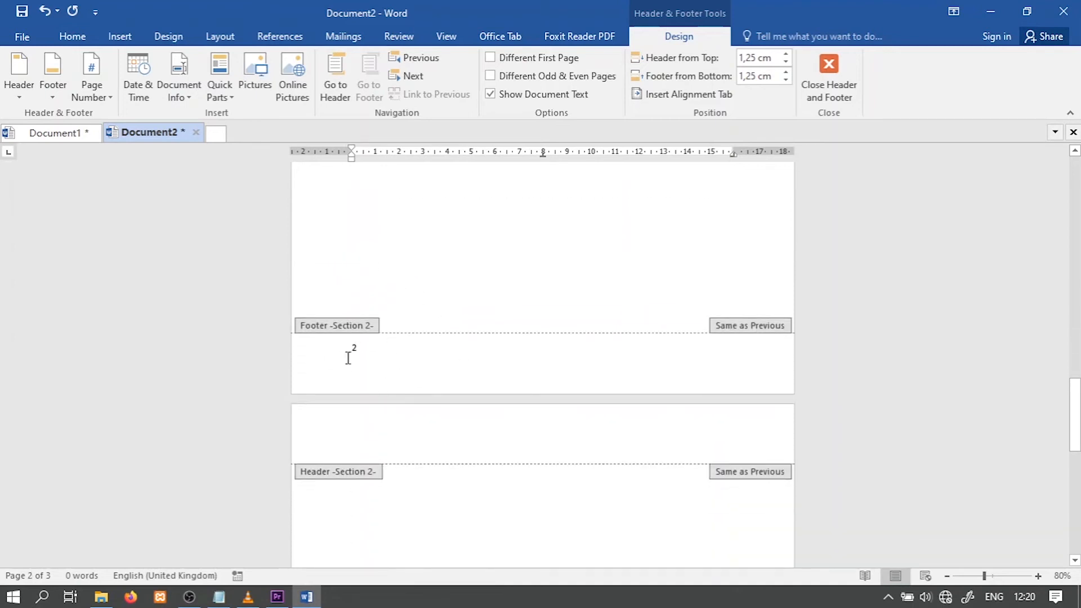
scroll(489, 397, down, 12)
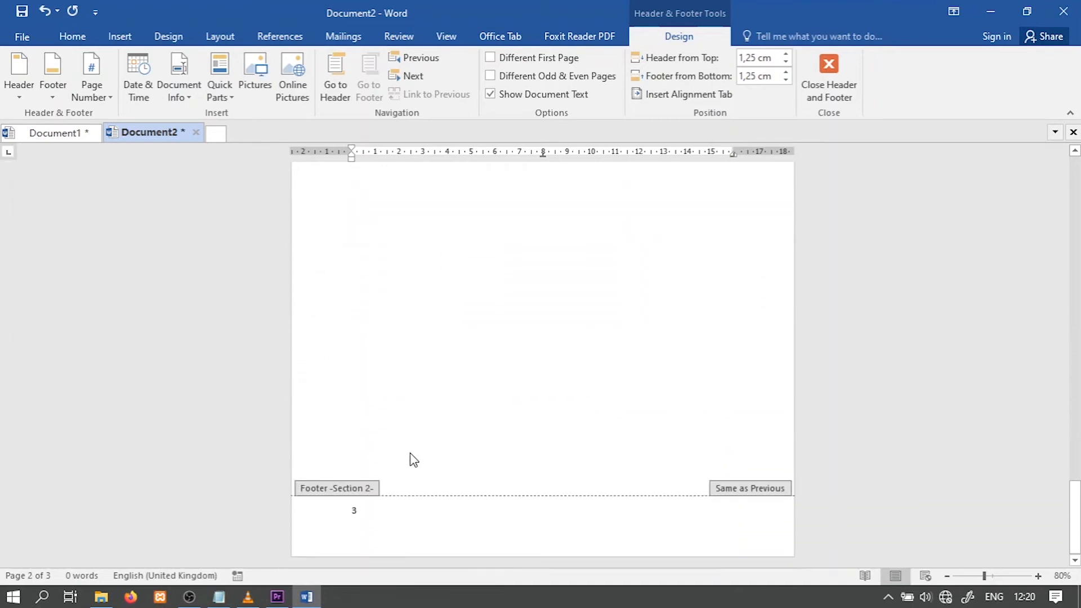
scroll(450, 422, up, 4)
scroll(527, 360, up, 20)
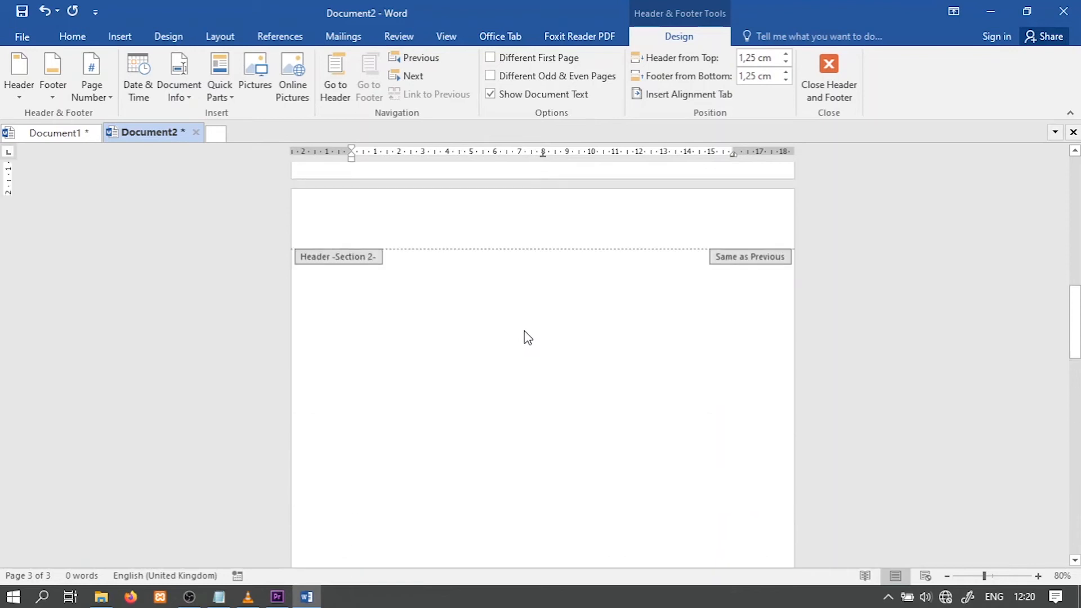
scroll(523, 331, up, 5)
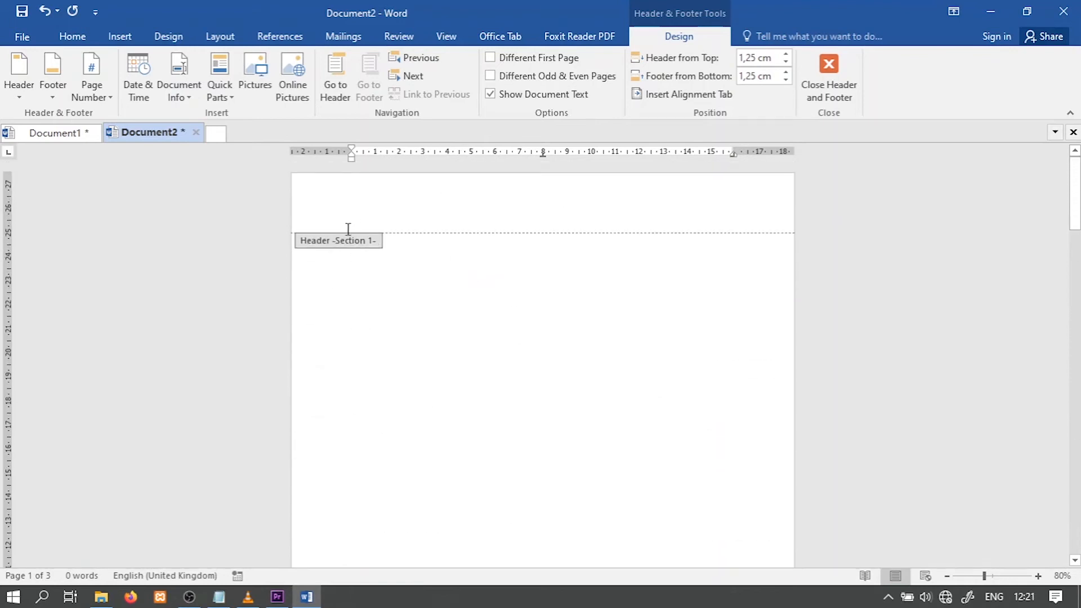
scroll(469, 313, down, 10)
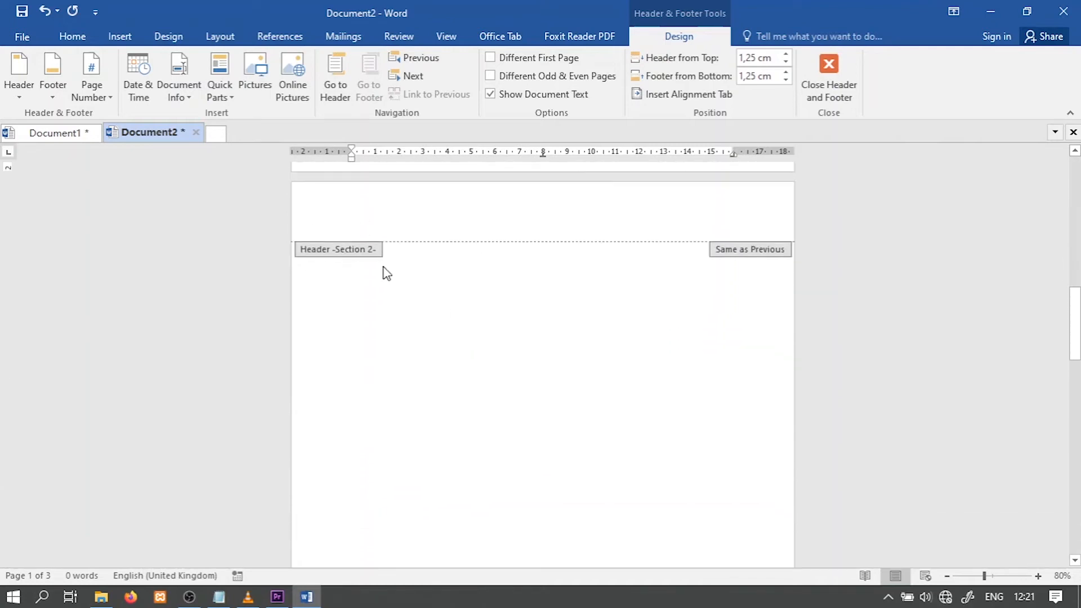
scroll(510, 335, down, 10)
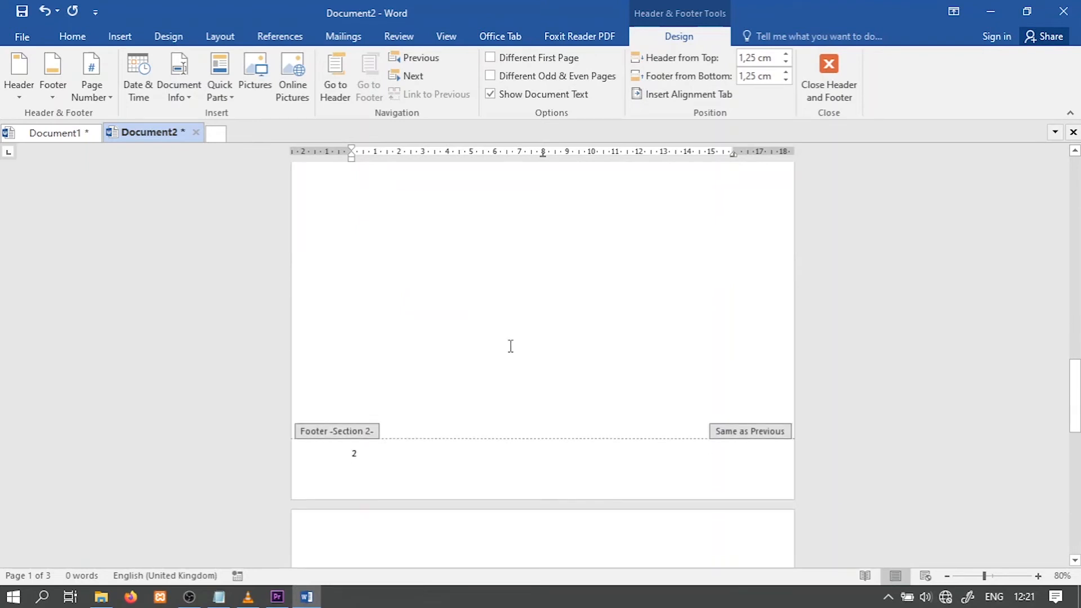
Exit header and footer editing and delete the extra page from the document
click(444, 332)
double_click(441, 325)
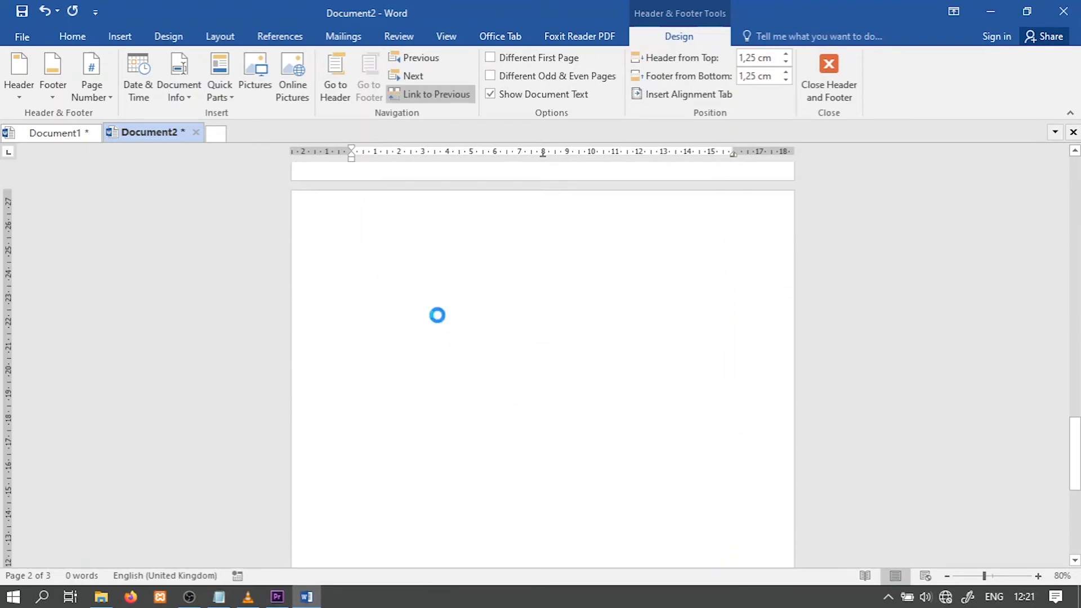
scroll(393, 326, up, 1)
key(ctrl+z)
key(BackSpace)
scroll(478, 305, up, 6)
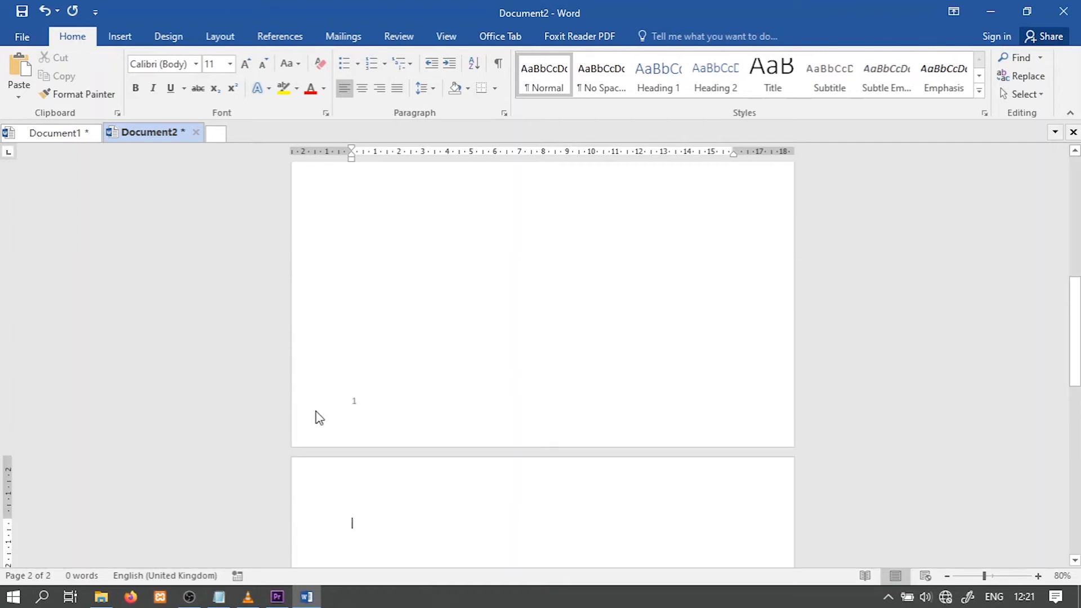
Change the page orientation of the second page's section to Landscape
scroll(619, 388, down, 10)
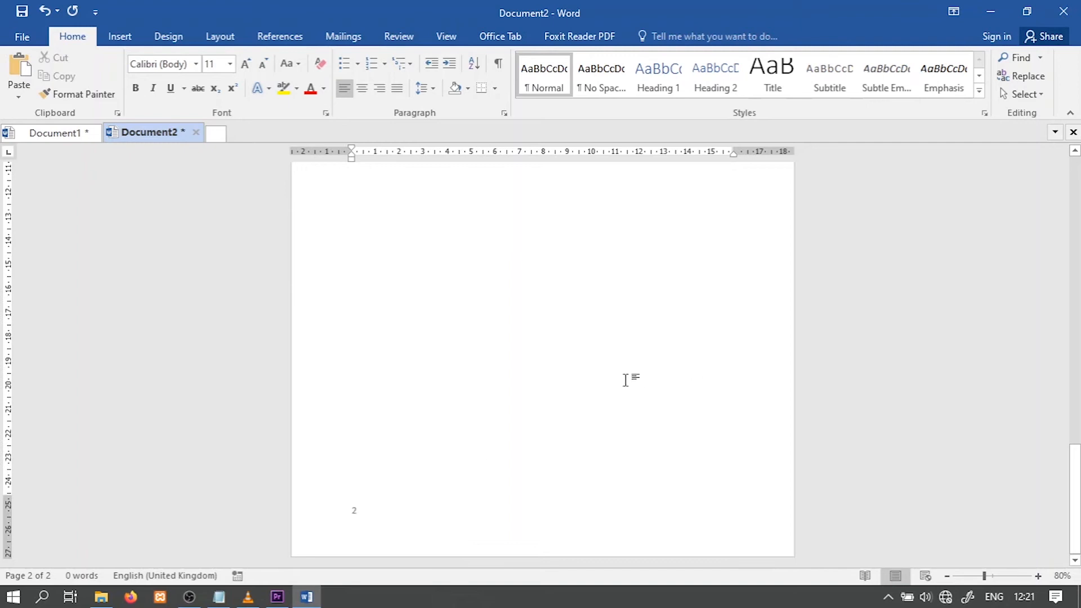
scroll(483, 374, up, 8)
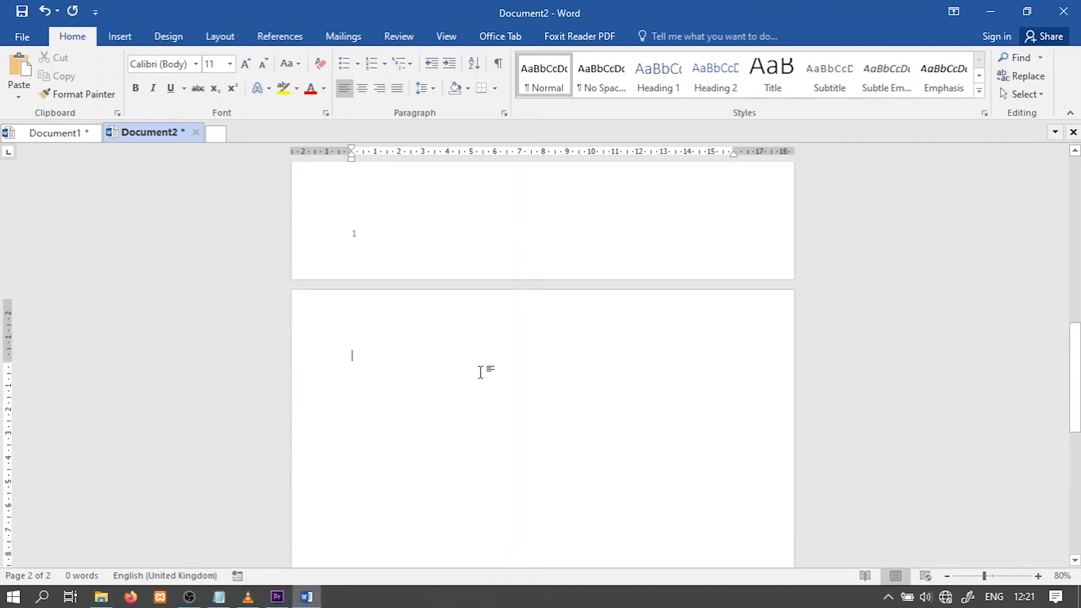
scroll(488, 292, down, 9)
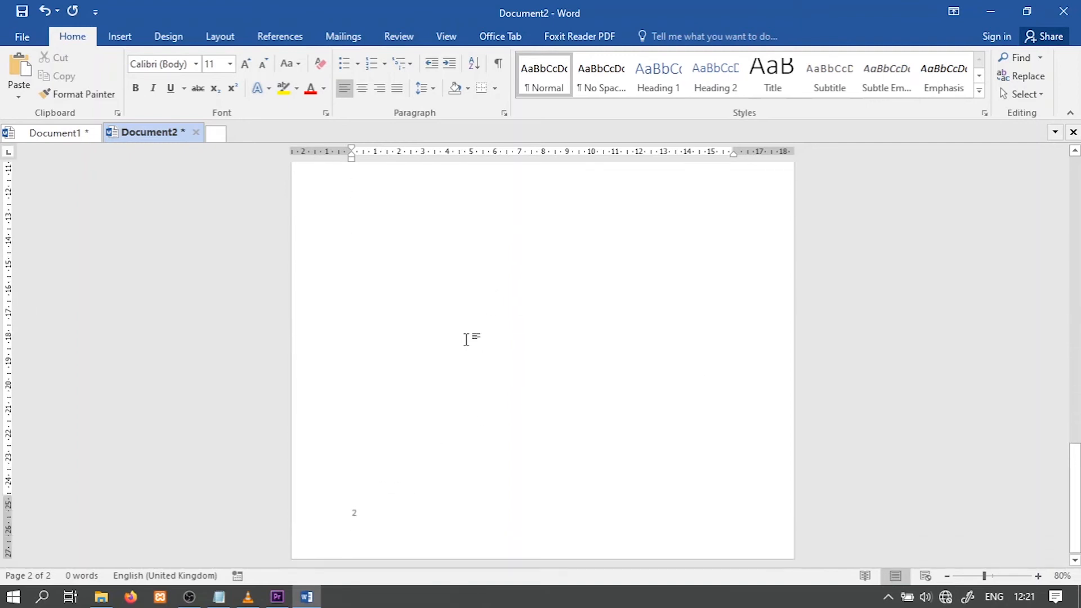
scroll(470, 340, up, 8)
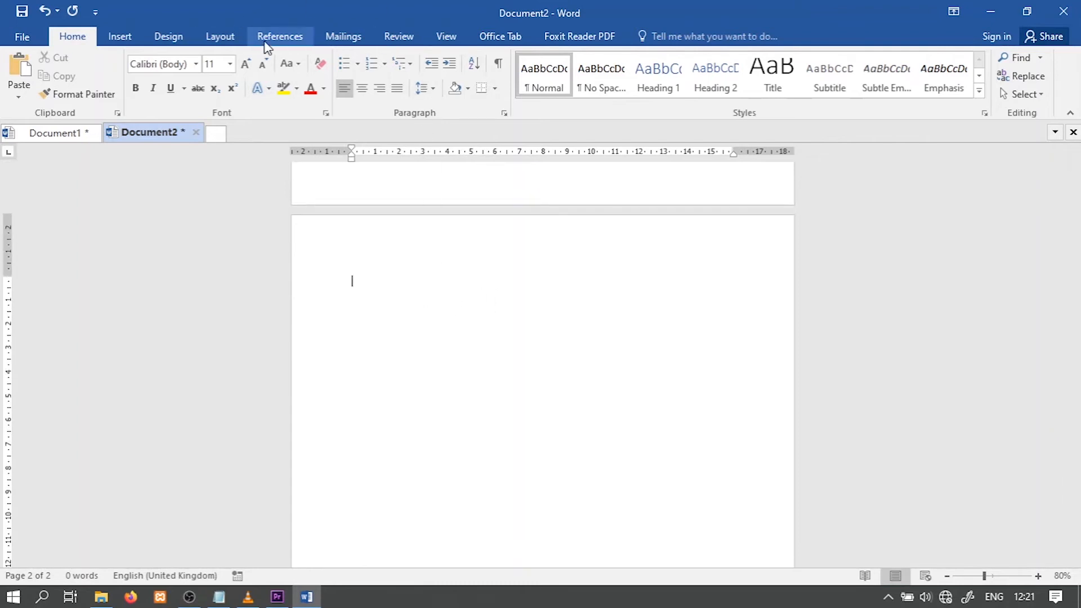
click(232, 41)
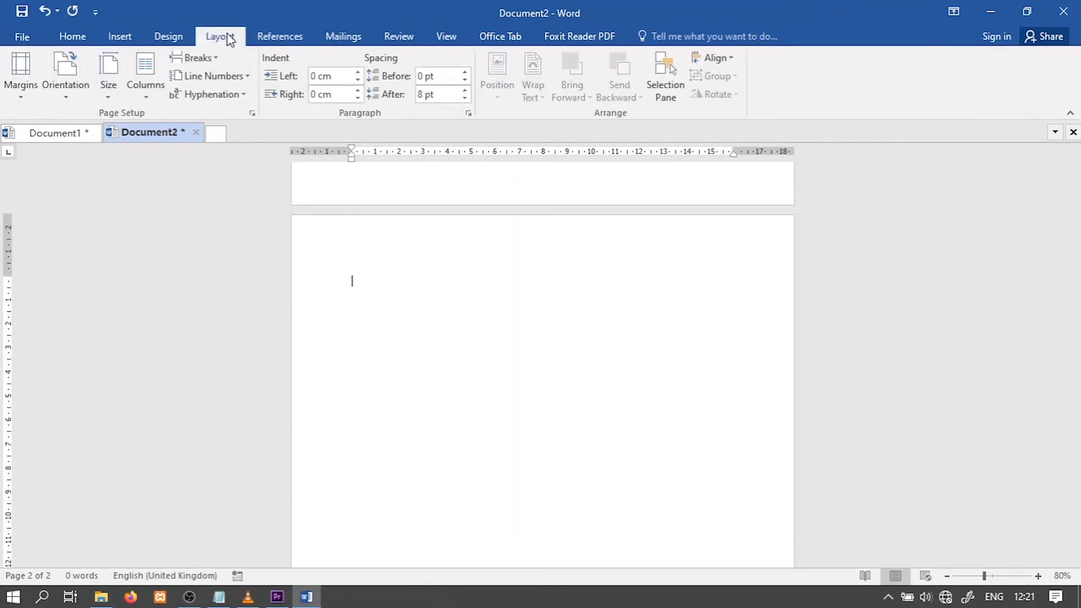
click(67, 86)
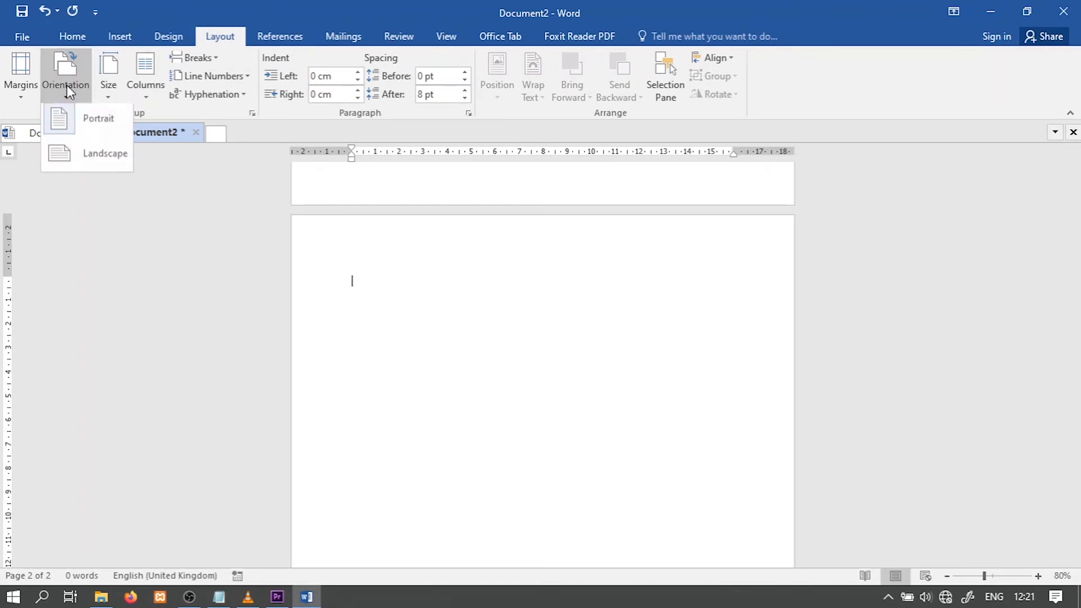
click(119, 155)
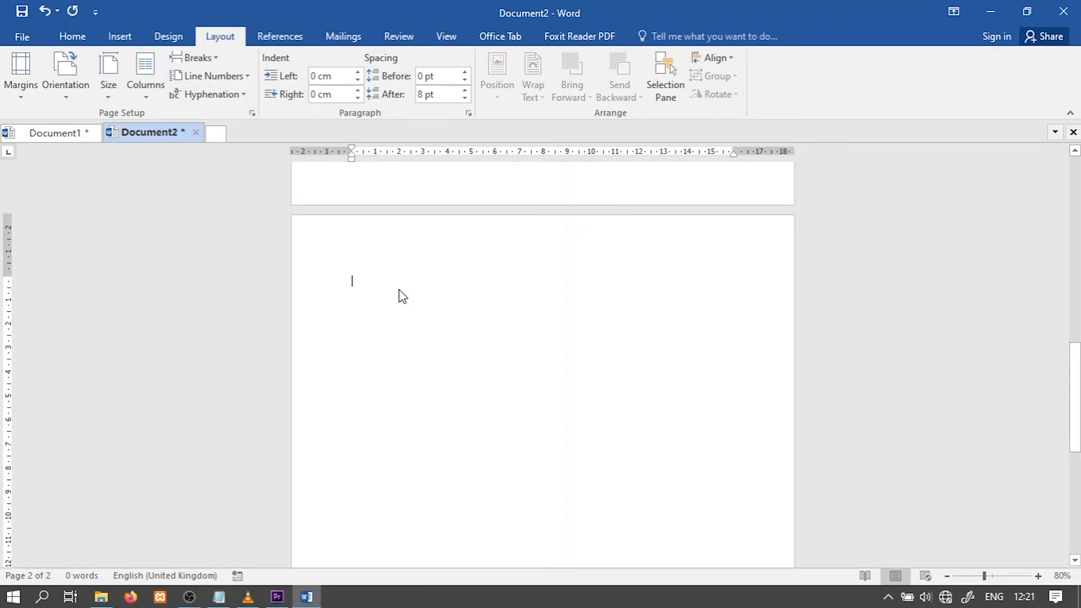
Compare the orientation and footer page numbers of the first and second pages
scroll(559, 309, up, 3)
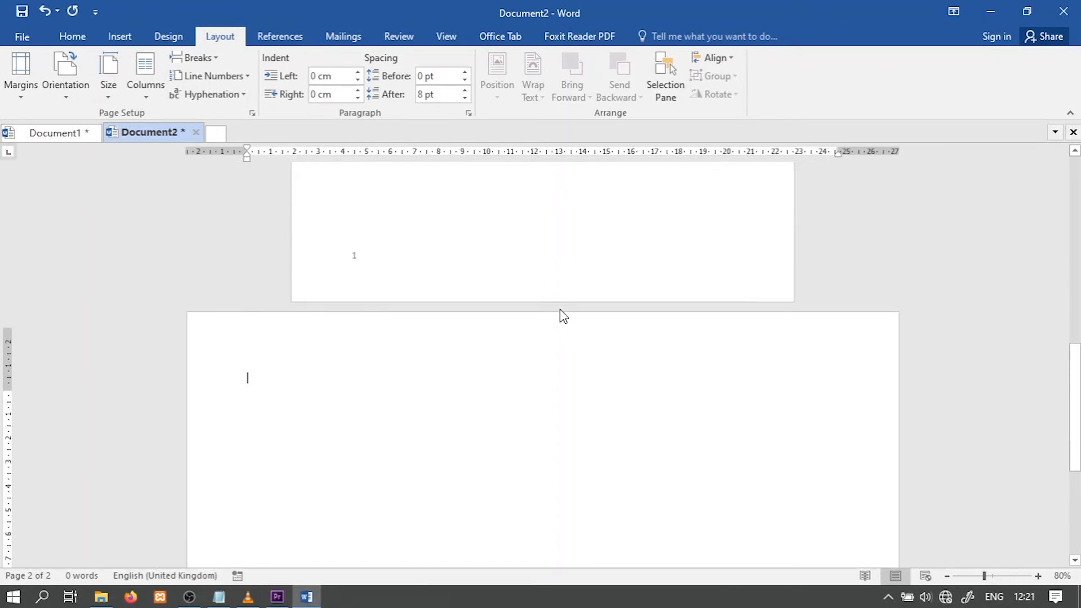
scroll(560, 307, up, 5)
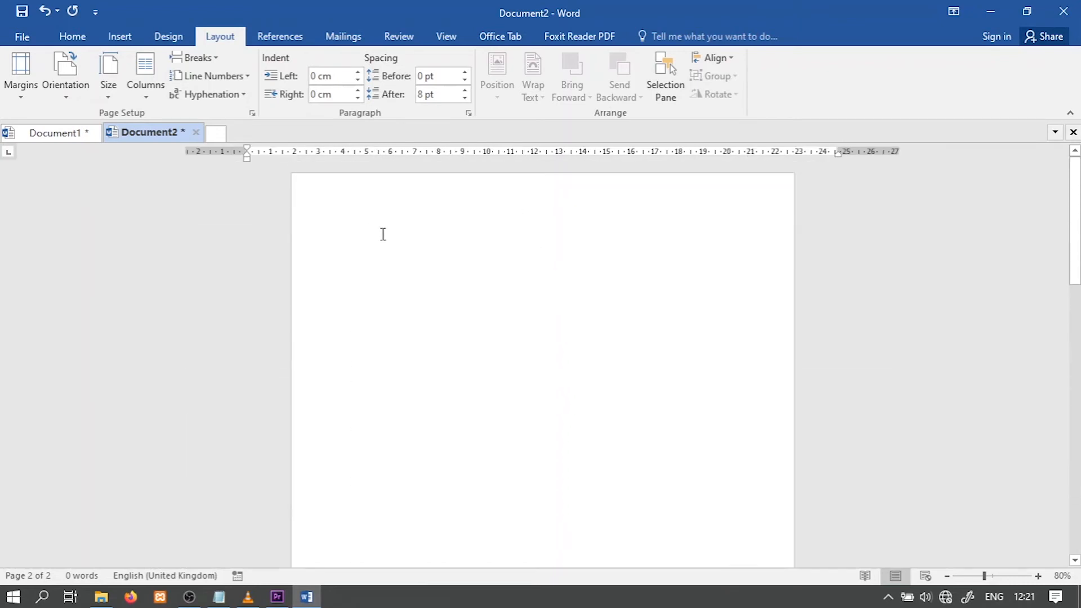
click(966, 576)
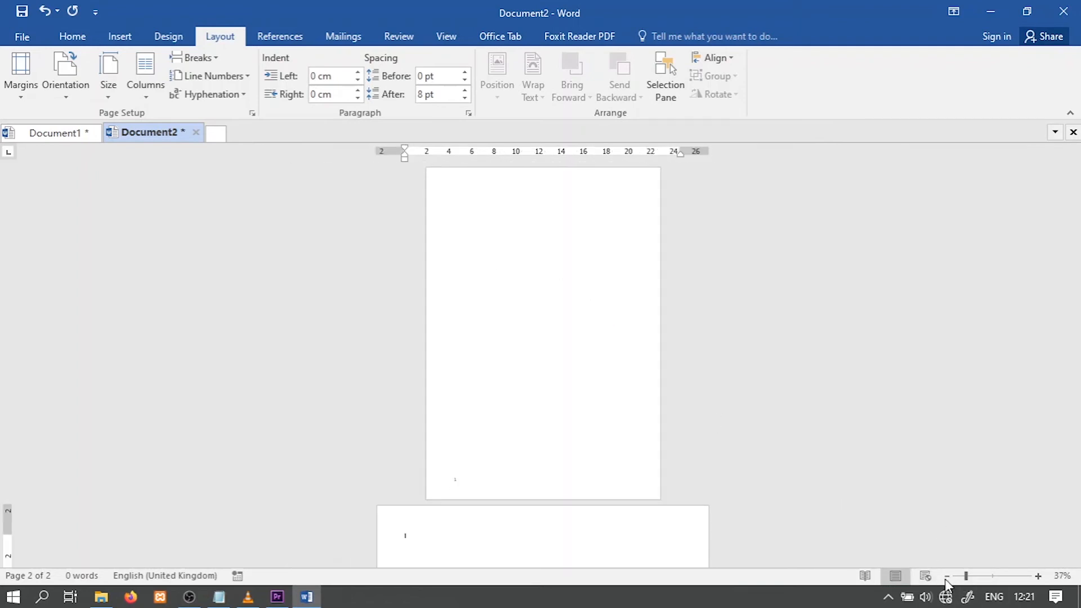
scroll(571, 366, down, 3)
scroll(573, 368, up, 1)
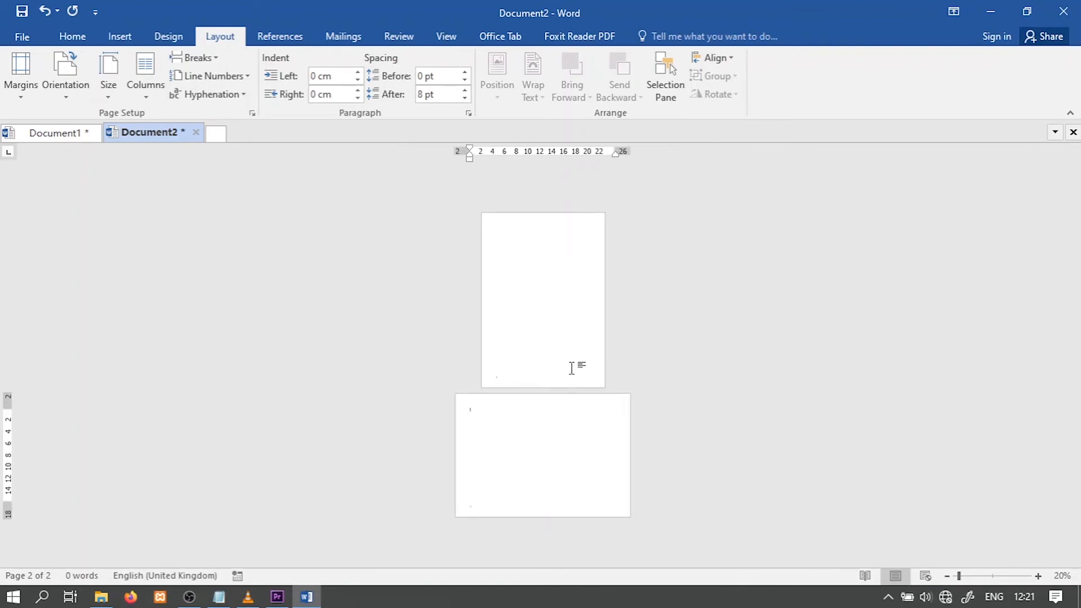
scroll(563, 335, up, 1)
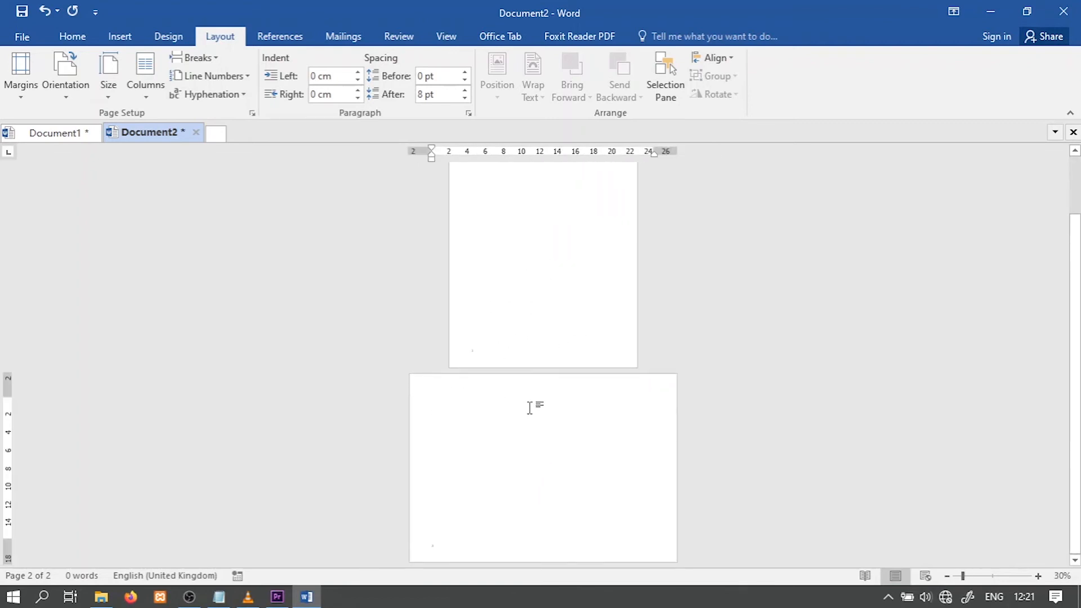
click(1038, 576)
click(1037, 576)
click(1037, 576)
click(1037, 576)
click(1037, 576)
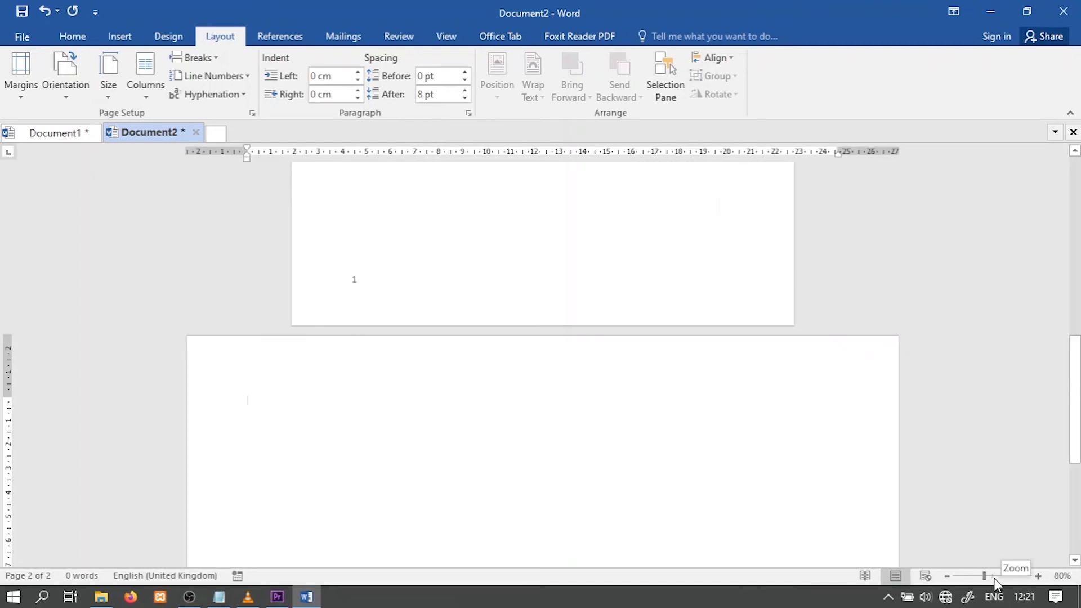
click(993, 577)
scroll(410, 277, up, 12)
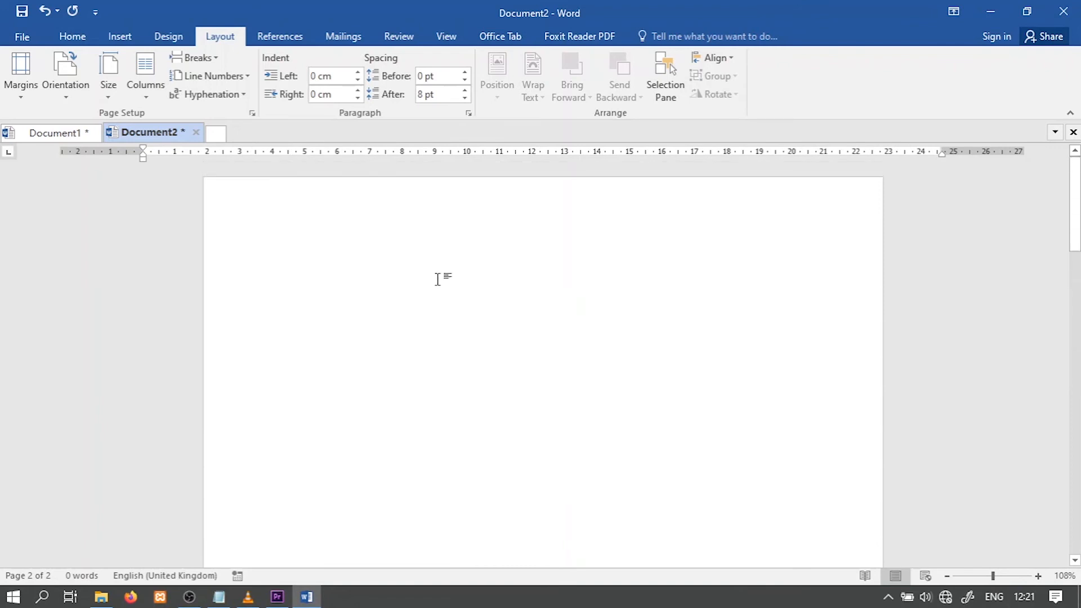
scroll(439, 280, down, 12)
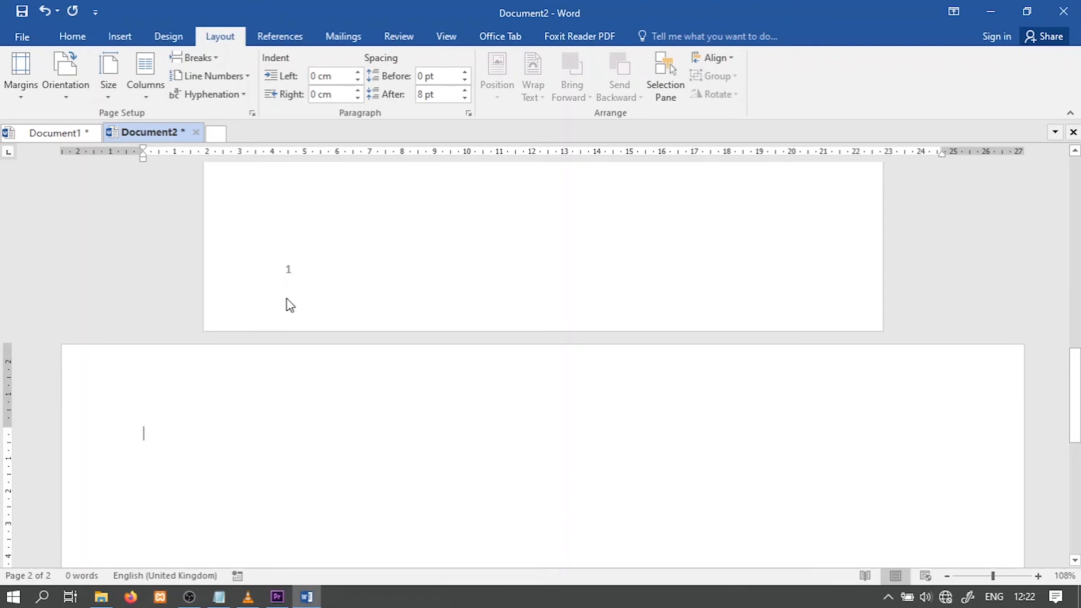
scroll(468, 346, down, 8)
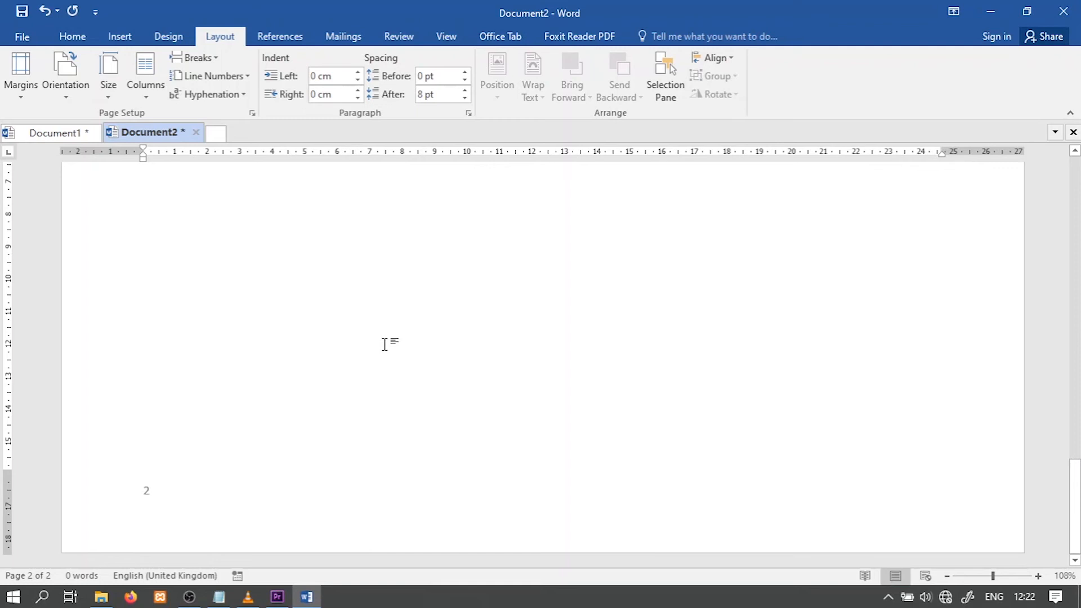
scroll(447, 312, up, 9)
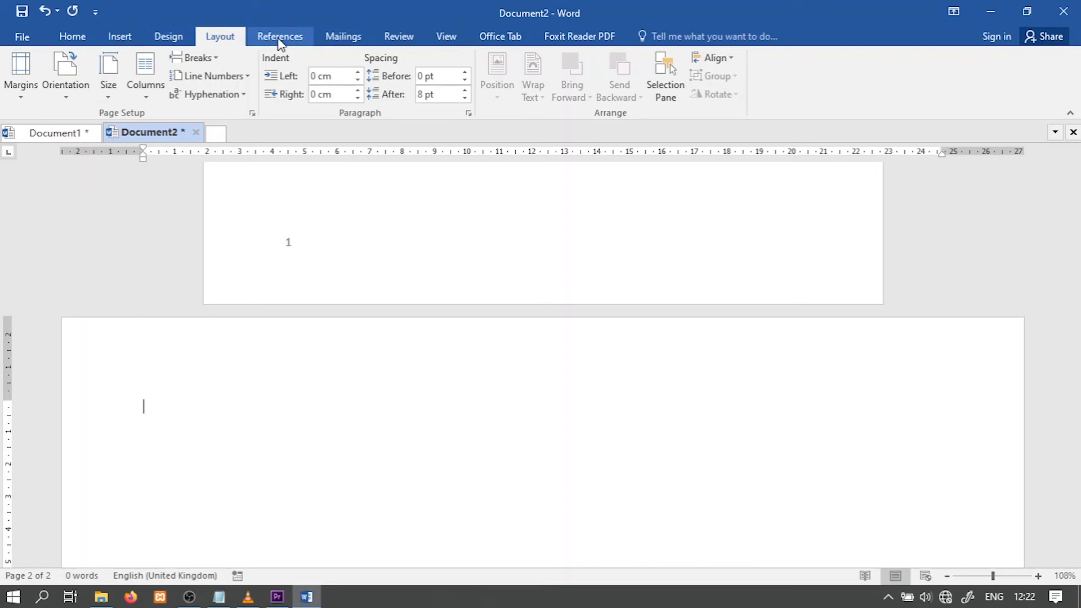
Insert a Next Page section break on the landscape second page and check the section labels in the new page's header
click(204, 59)
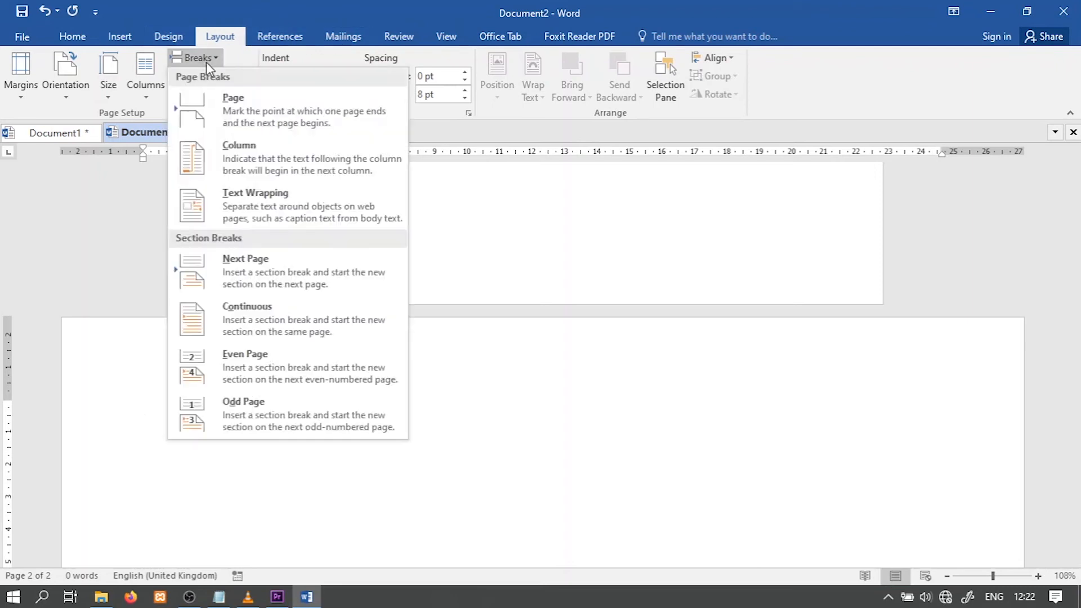
click(279, 267)
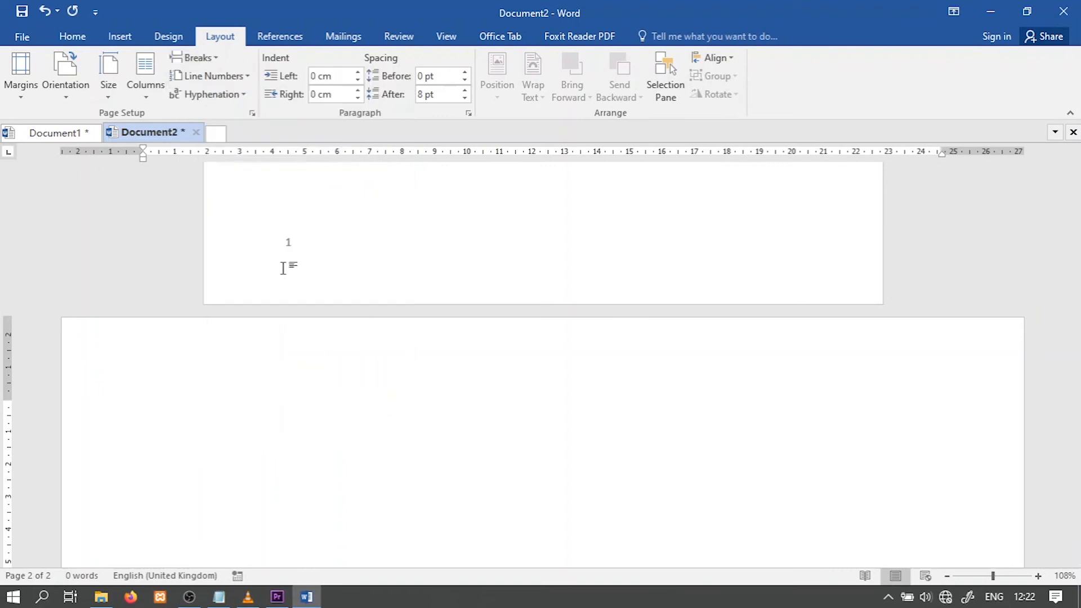
scroll(394, 330, down, 2)
scroll(394, 330, down, 1)
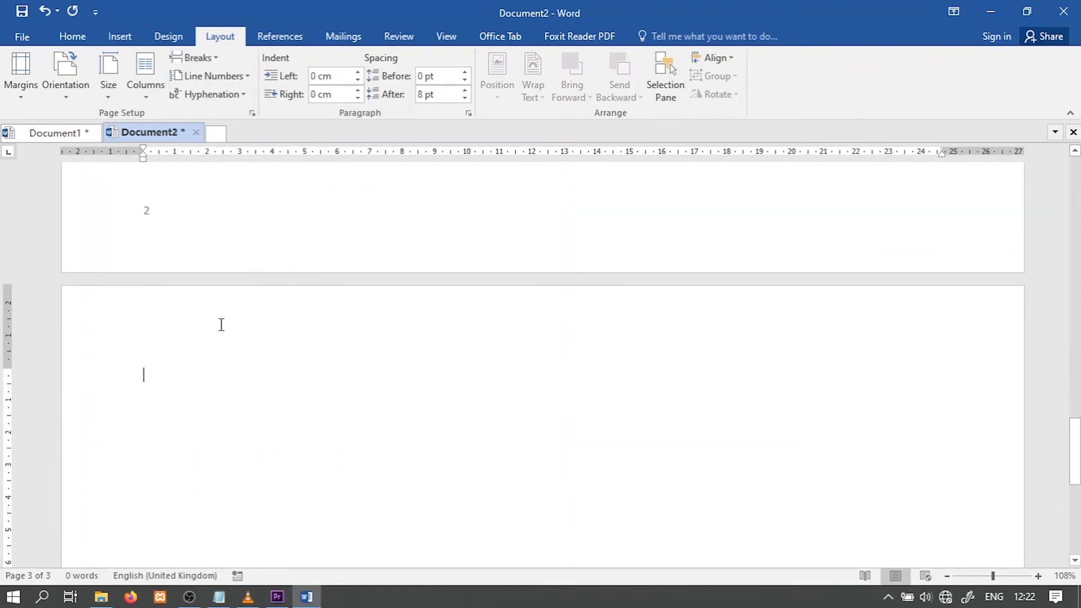
double_click(191, 307)
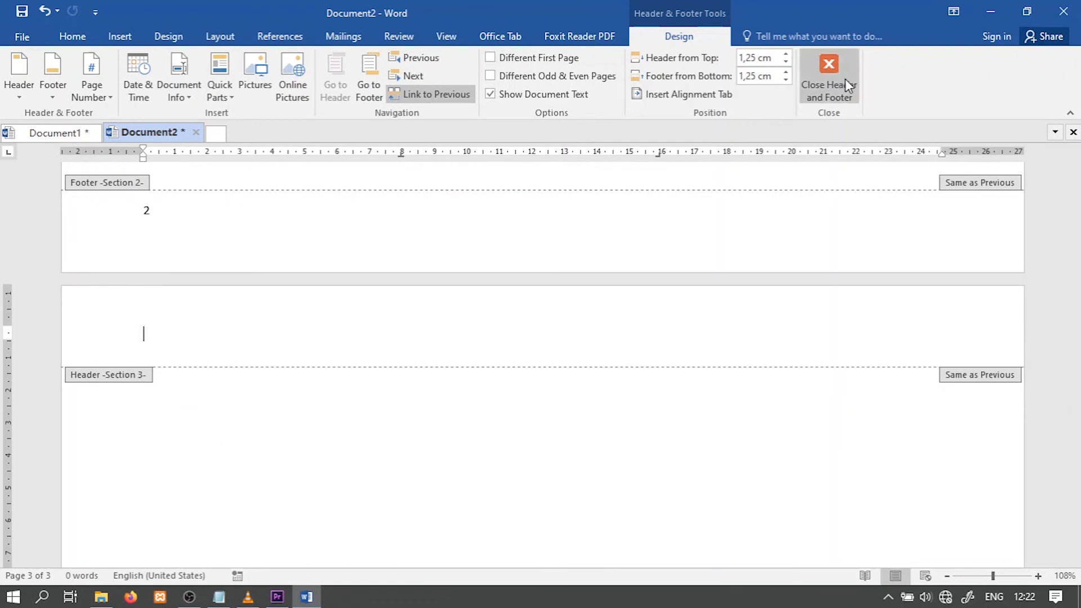
click(832, 101)
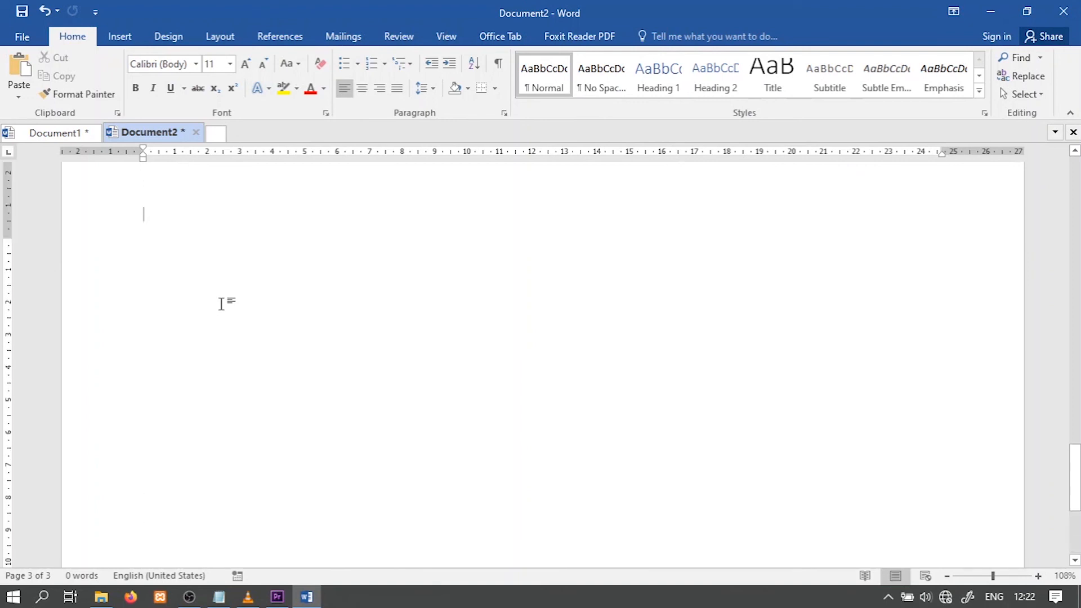
Change the page orientation of the third page's section to Portrait
click(220, 37)
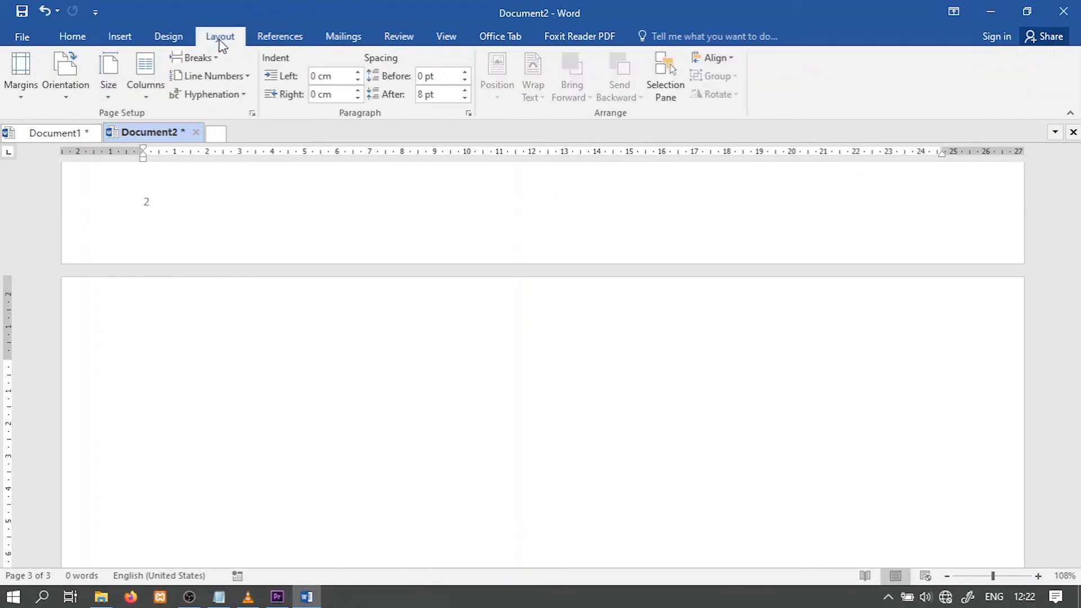
click(69, 91)
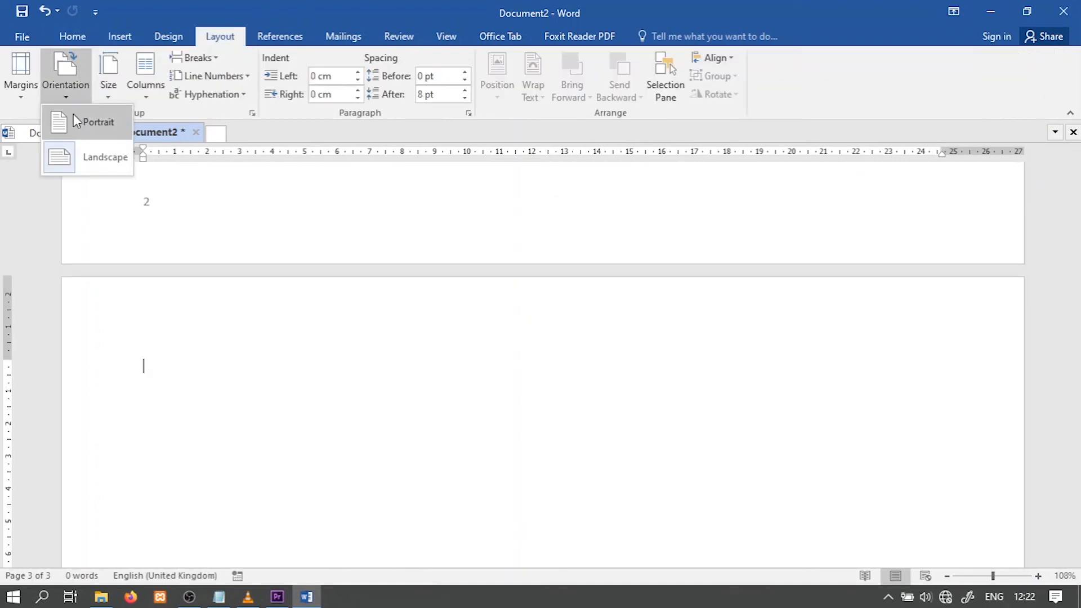
click(81, 119)
Review the orientation and footer page numbers across all three pages of the document
scroll(524, 388, up, 15)
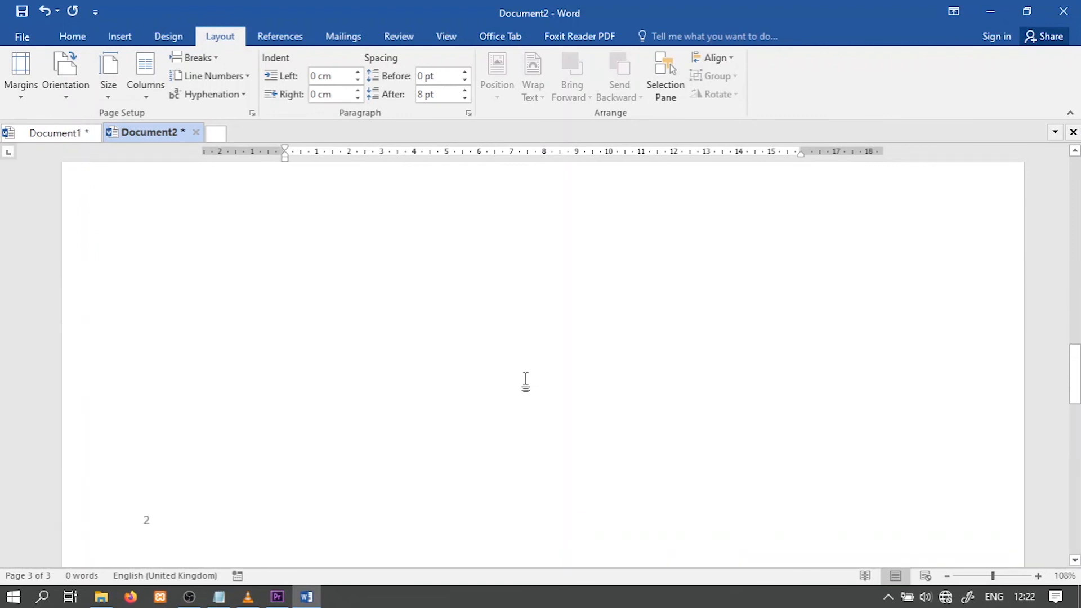
scroll(525, 382, down, 2)
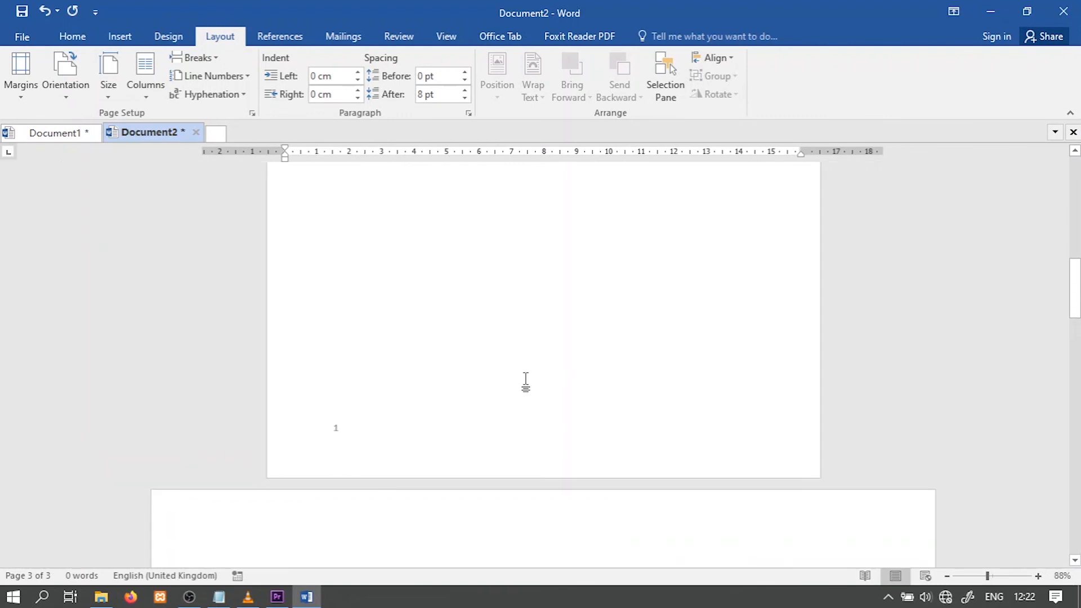
click(966, 577)
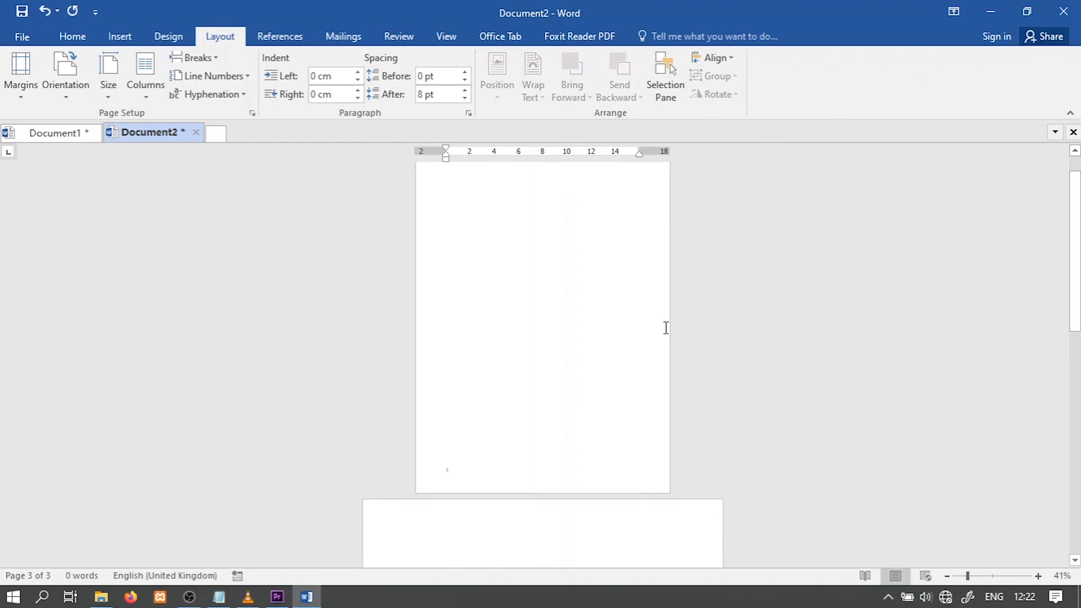
scroll(489, 331, down, 1)
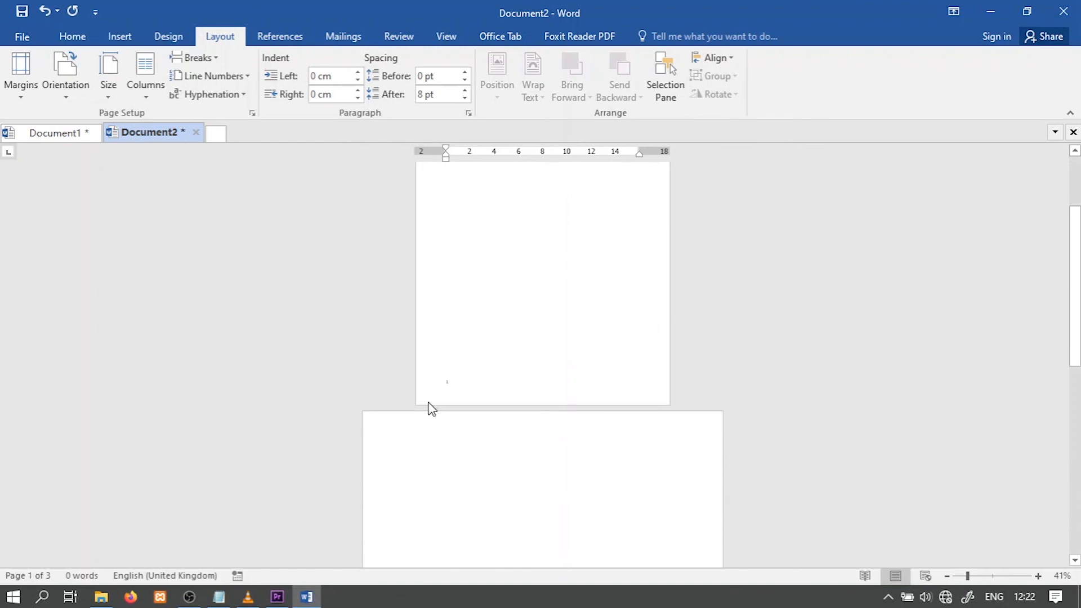
scroll(483, 357, down, 5)
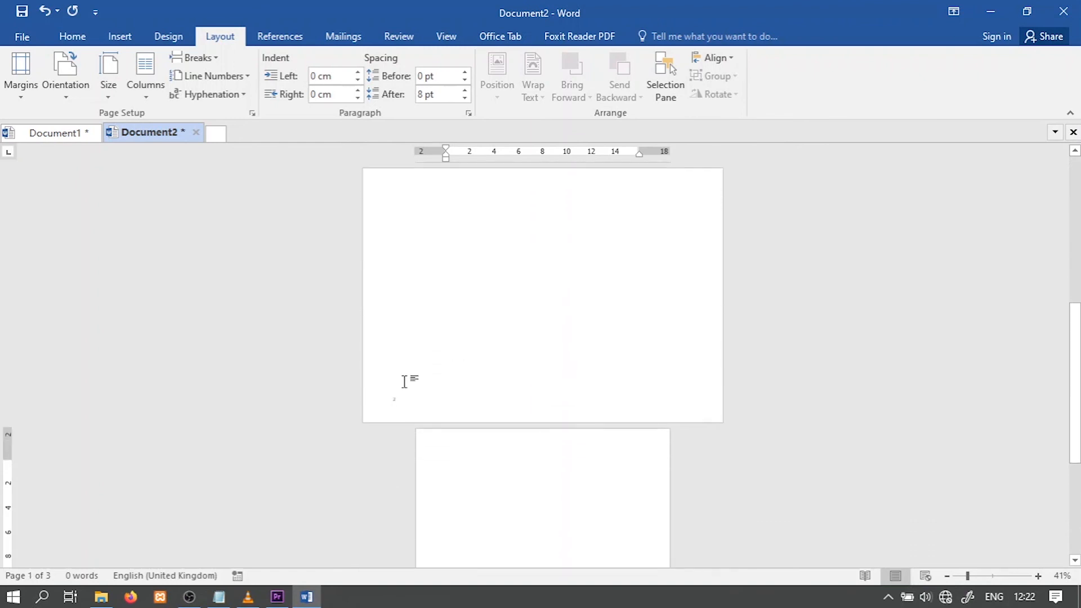
scroll(549, 342, down, 5)
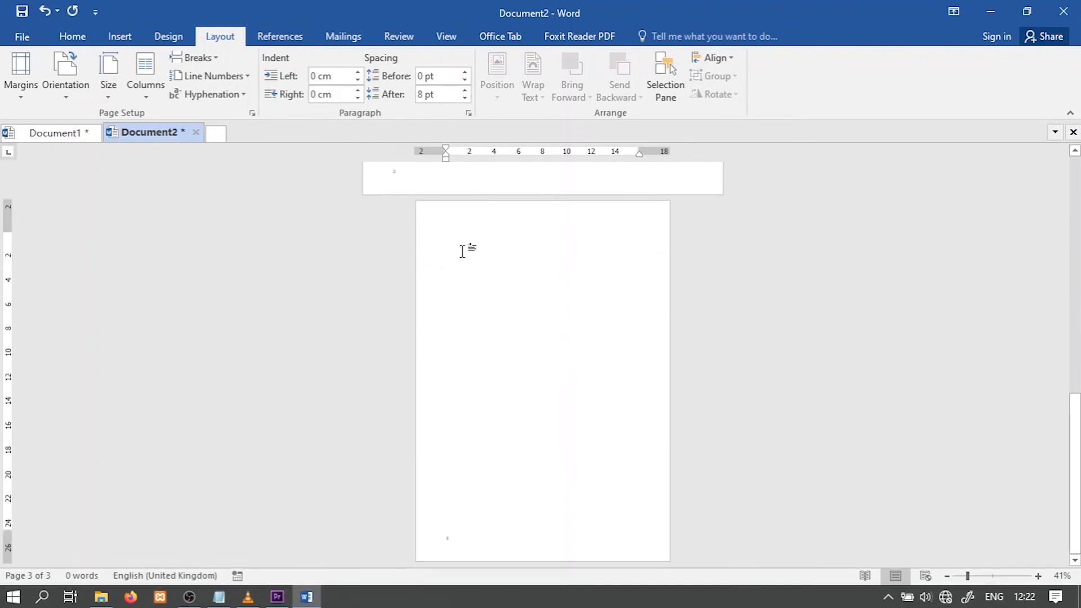
scroll(506, 310, up, 3)
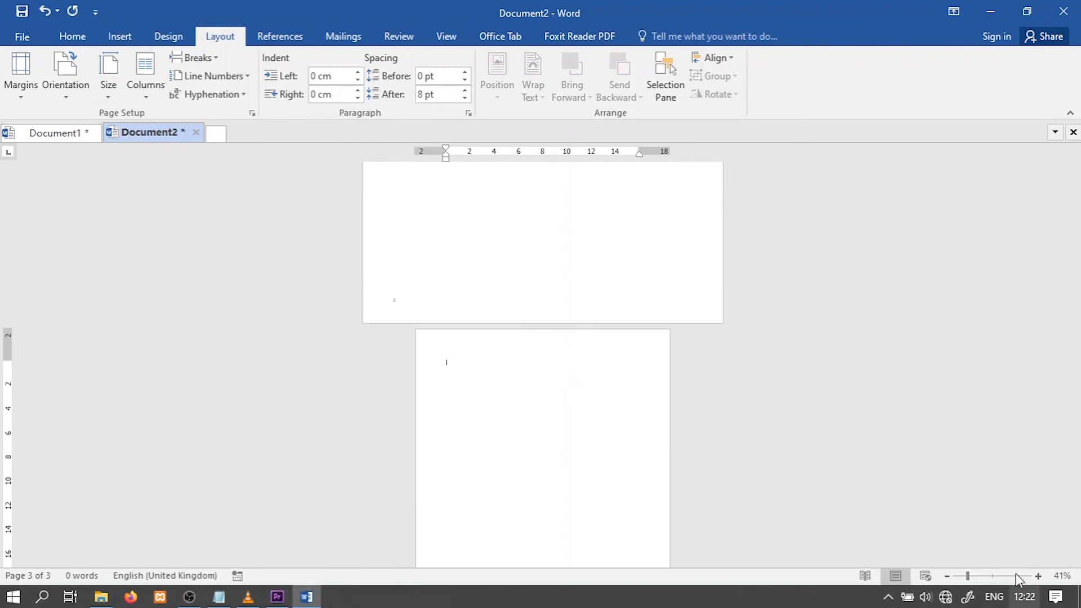
click(996, 576)
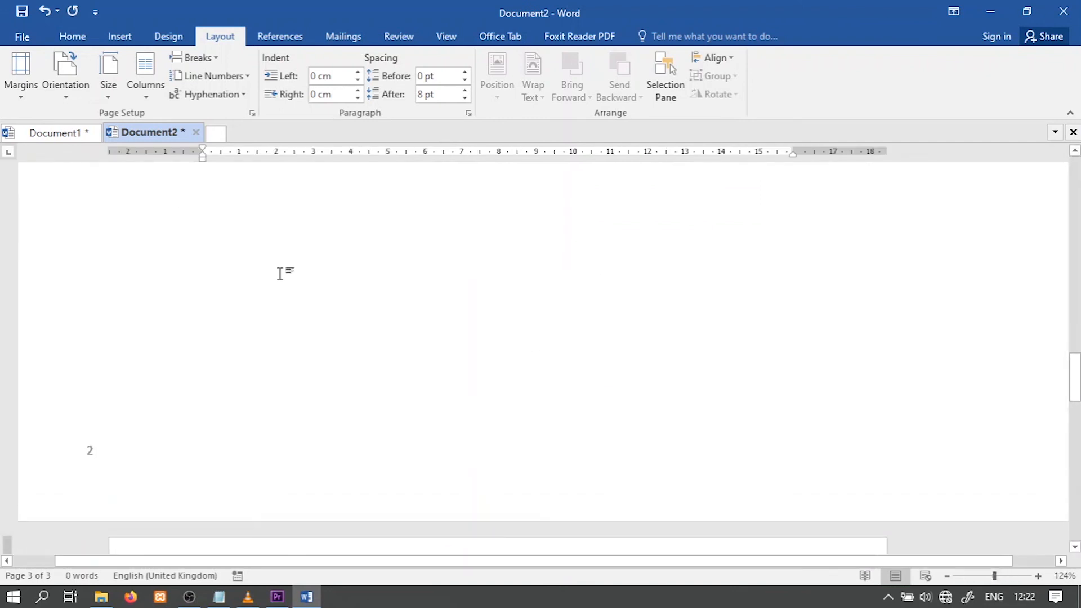
scroll(291, 320, up, 10)
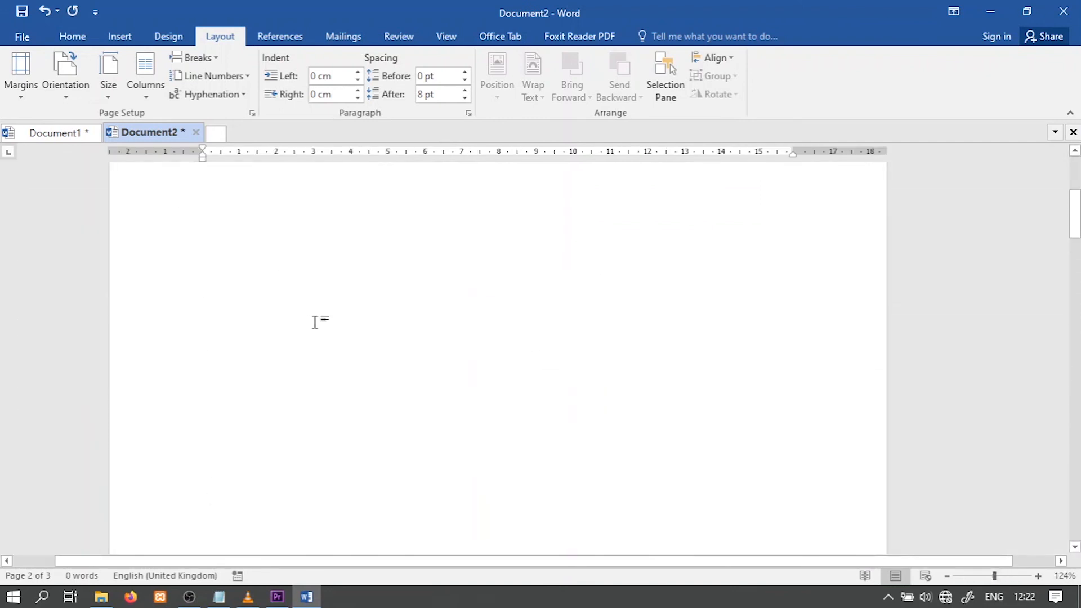